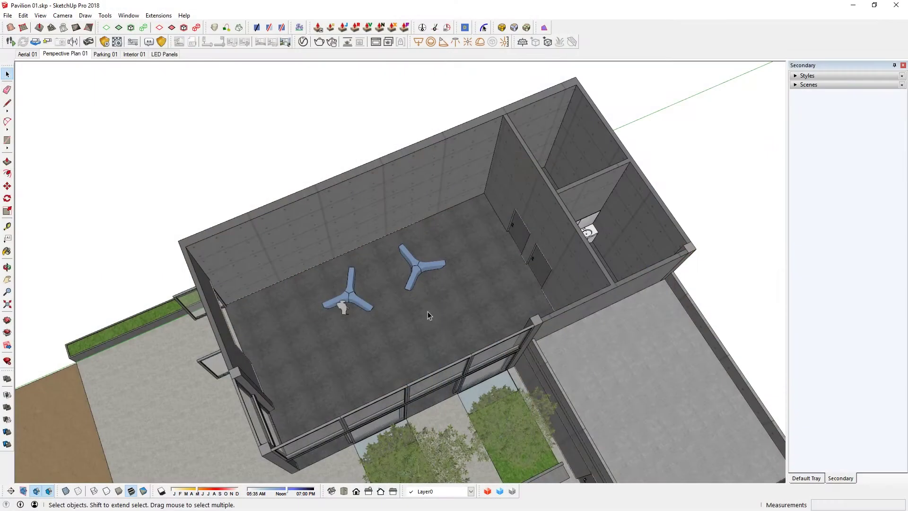
# Step: Hide the pavilion's roof to expose the main room's interior
pyautogui.moveTo(427, 311); pyautogui.dragTo(405, 178, button='middle')
pyautogui.scroll(5, 378, 161)
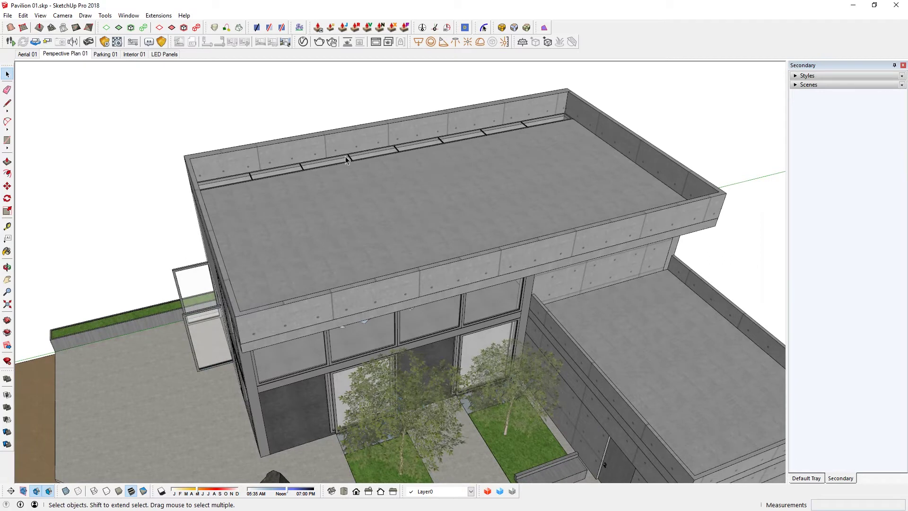
pyautogui.keyDown('shift'); pyautogui.click(402, 198); pyautogui.keyUp('shift')
pyautogui.hotkey('shift', 'h')
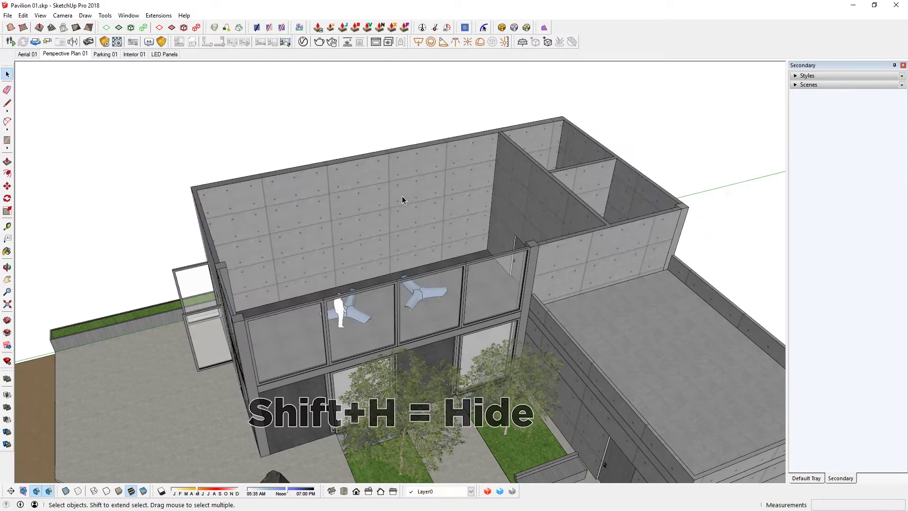
# Step: Draw a 10' by 6' rectangle on the long concrete wall, starting at a joint intersection of the concrete pattern
pyautogui.moveTo(399, 223); pyautogui.dragTo(314, 217, button='middle')
pyautogui.scroll(5, 374, 227)
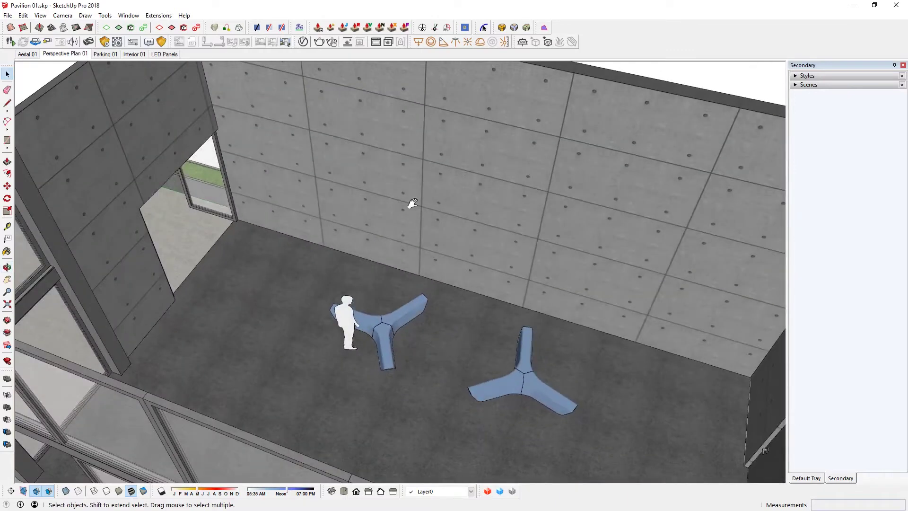
pyautogui.moveTo(412, 204); pyautogui.dragTo(415, 209, button='middle')
pyautogui.press('r')
pyautogui.scroll(3, 211, 209)
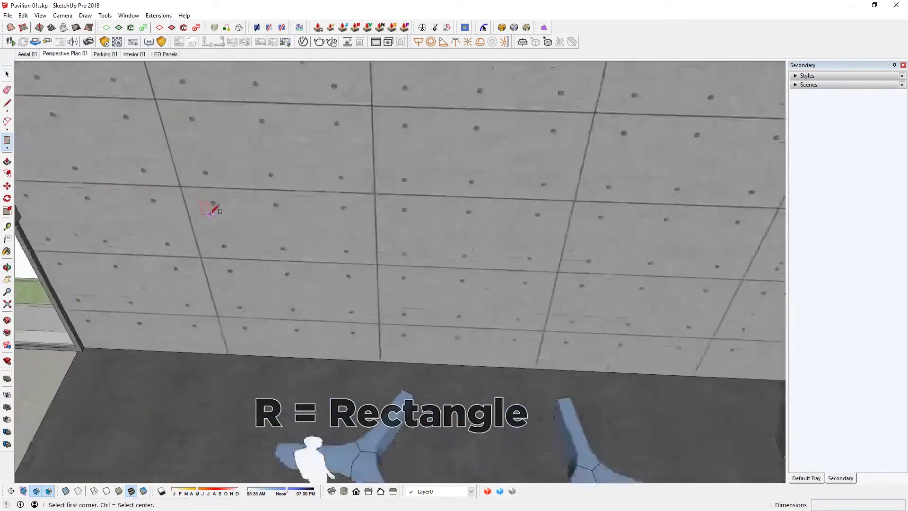
pyautogui.scroll(4, 211, 210)
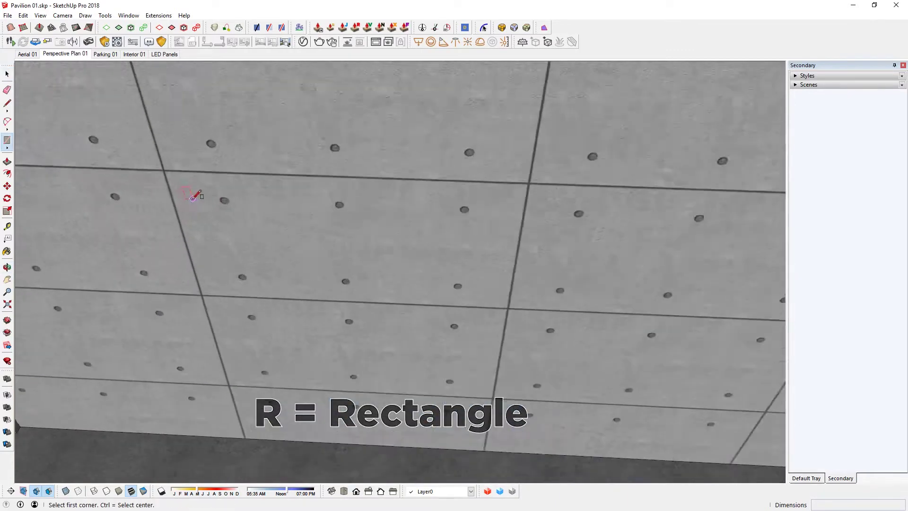
pyautogui.click(161, 167)
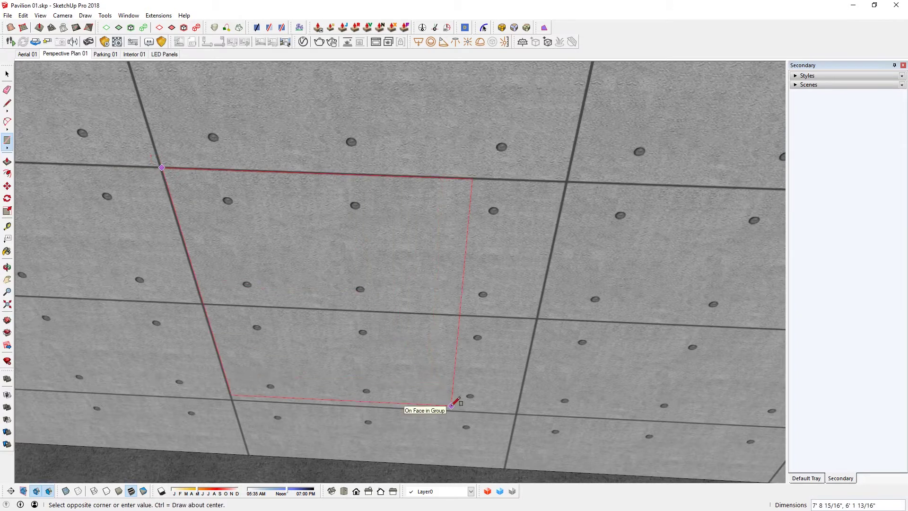
pyautogui.write("10'")
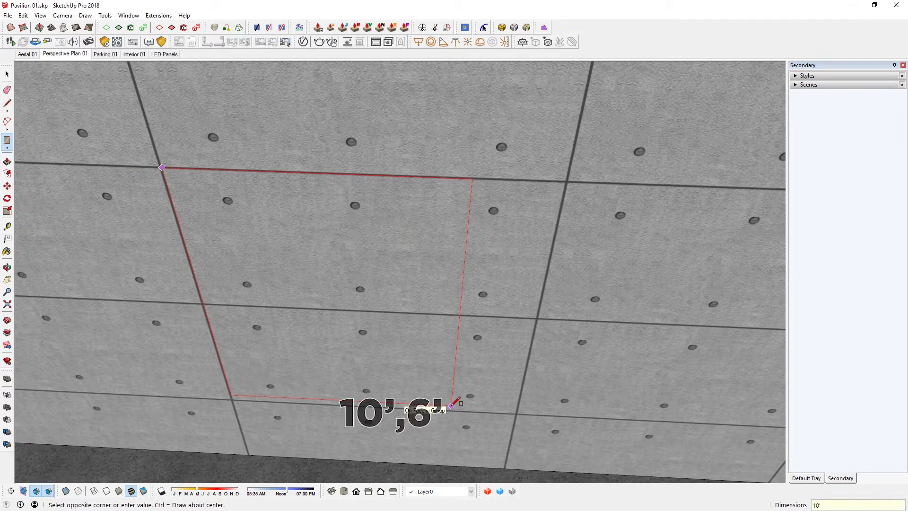
pyautogui.write(",6'")
pyautogui.press('Return')
# Step: Extrude the rectangle 4" out from the wall with Push/Pull
pyautogui.press('p')
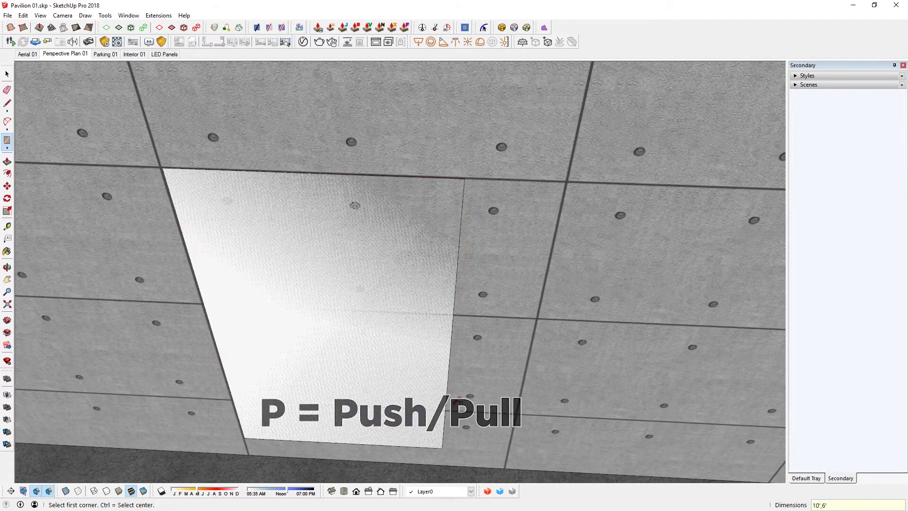
pyautogui.click(419, 377)
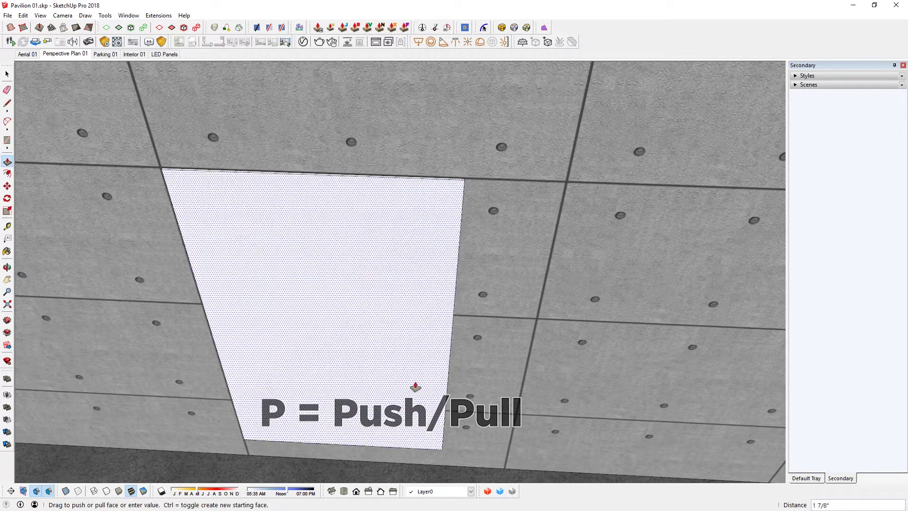
pyautogui.write('4"')
pyautogui.press('Return')
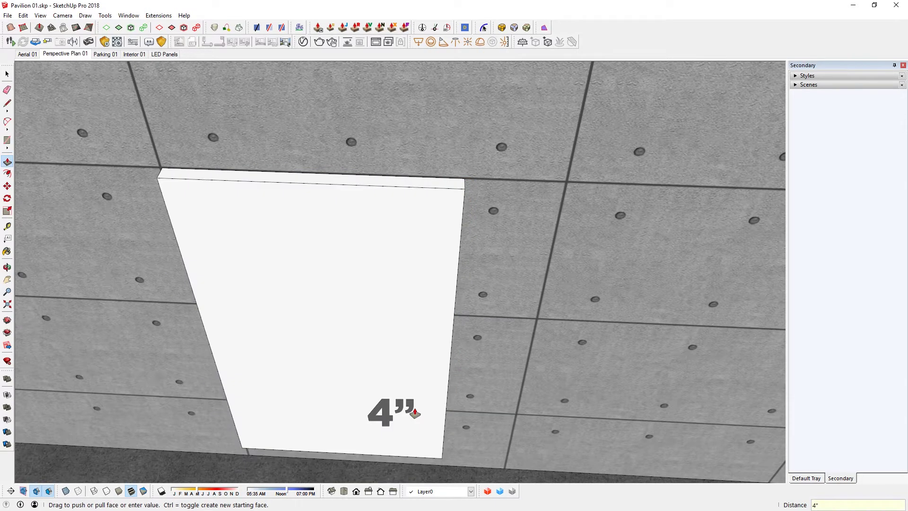
# Step: Make the whole extruded box a component named Panel 01
pyautogui.press('space')
pyautogui.tripleClick(381, 339)
pyautogui.rightClick(393, 259)
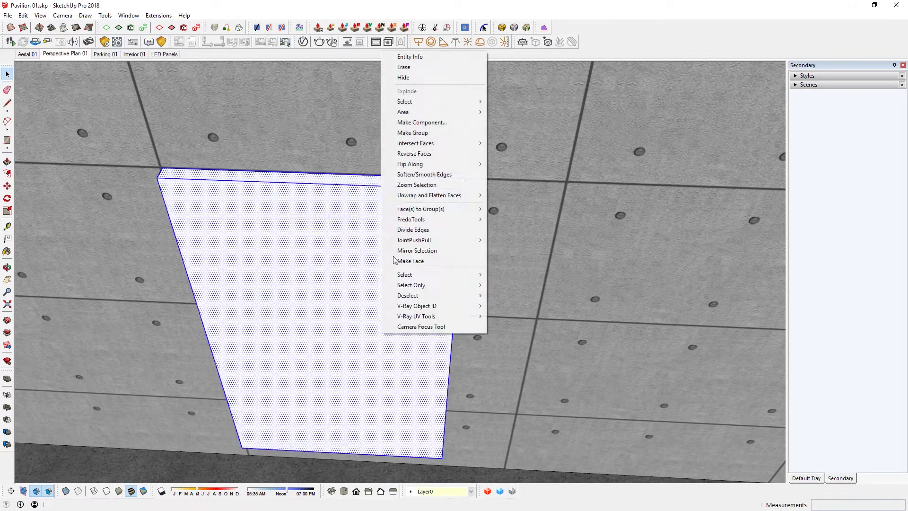
pyautogui.click(433, 124)
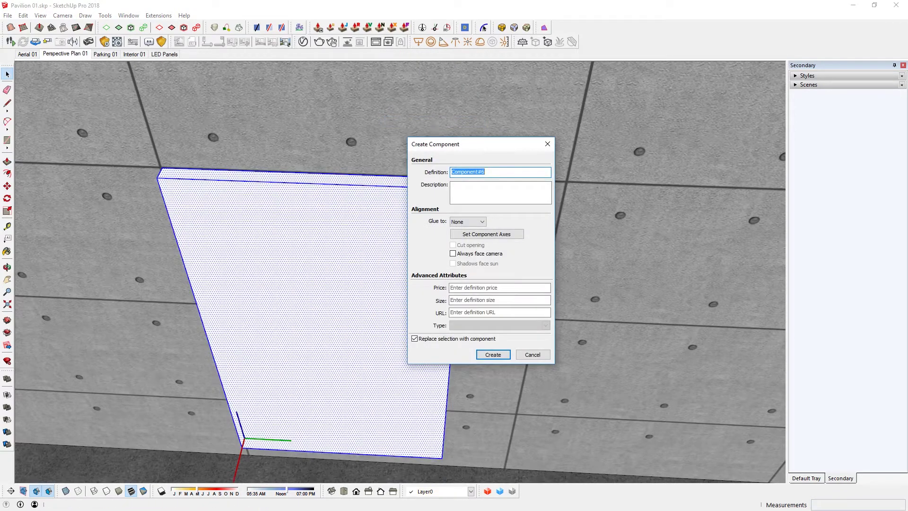
pyautogui.write('Panel')
pyautogui.press('Return')
# Step: Inside the panel component, offset the front face's outline 0.5" inward
pyautogui.doubleClick(363, 234)
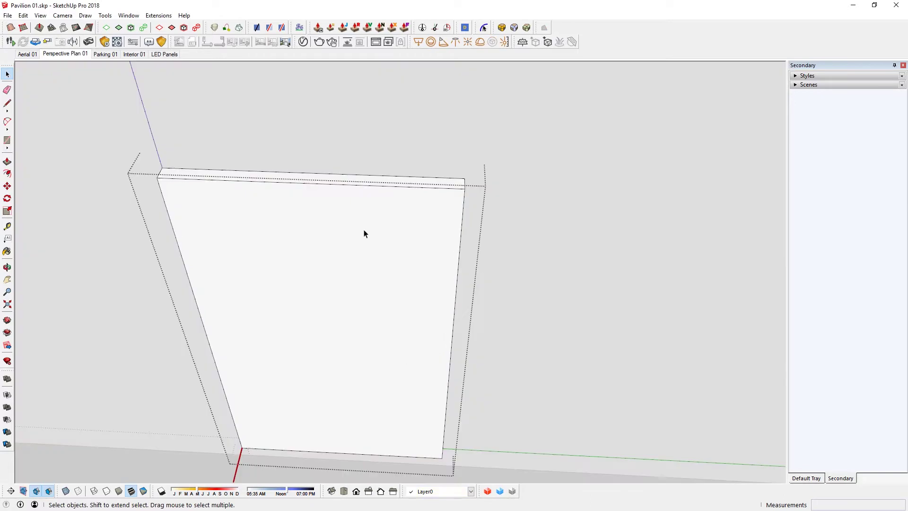
pyautogui.click(105, 16)
pyautogui.click(133, 115)
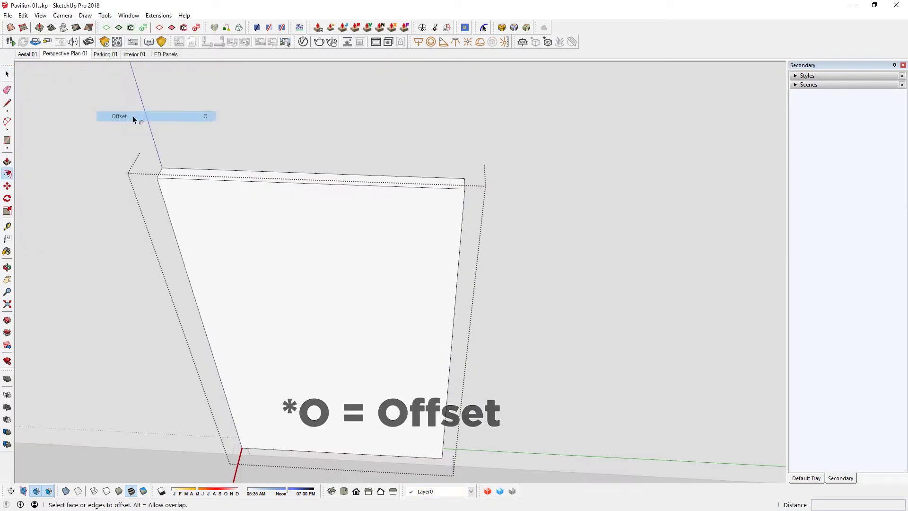
pyautogui.click(328, 194)
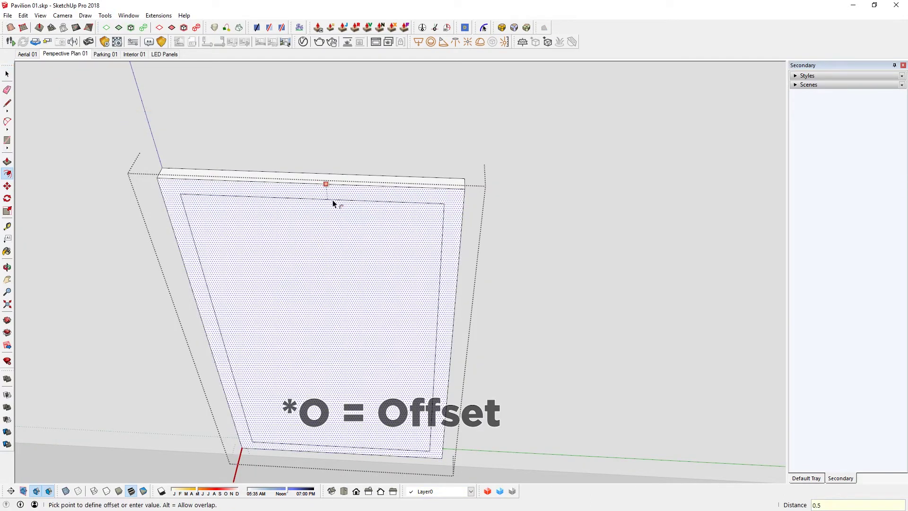
pyautogui.press('Return')
# Step: Recess the inner front face 0.5" with Push/Pull and leave the component
pyautogui.press('p')
pyautogui.click(389, 299)
pyautogui.write('0.')
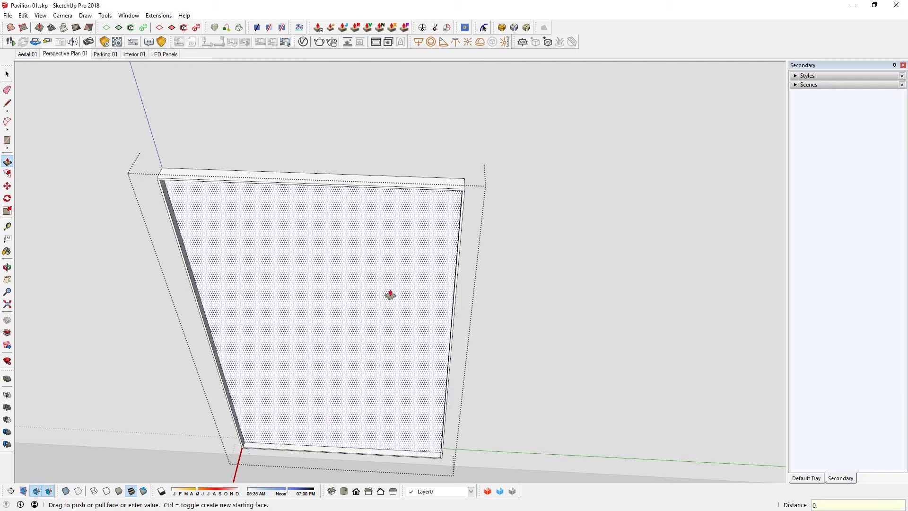
pyautogui.write('5')
pyautogui.press('Return')
pyautogui.press('space')
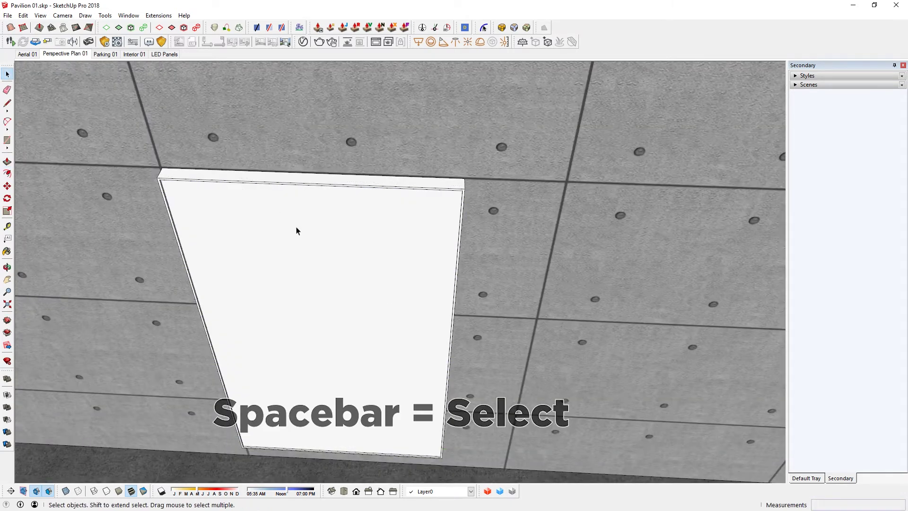
# Step: Copy the panel 6' along the wall so it sits edge to edge, and repeat the copy 3x
pyautogui.click(298, 230)
pyautogui.press('m')
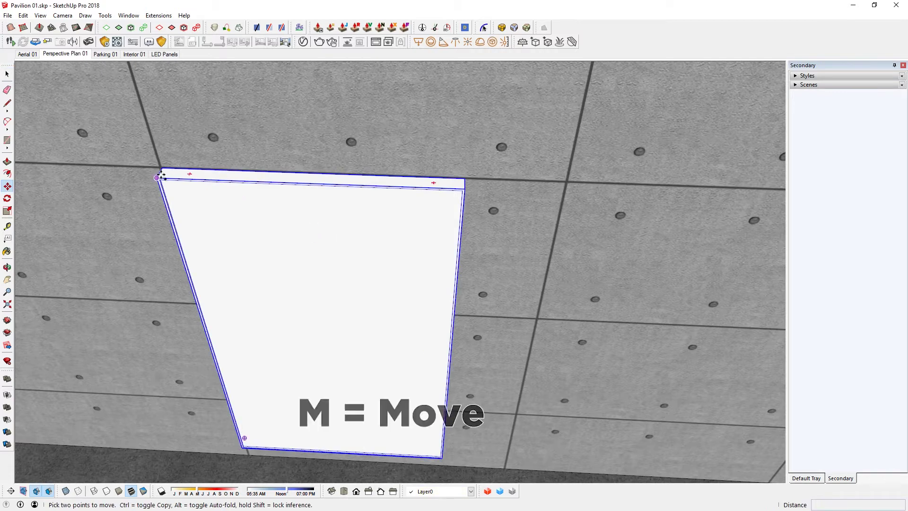
pyautogui.click(158, 178)
pyautogui.press('ctrl')
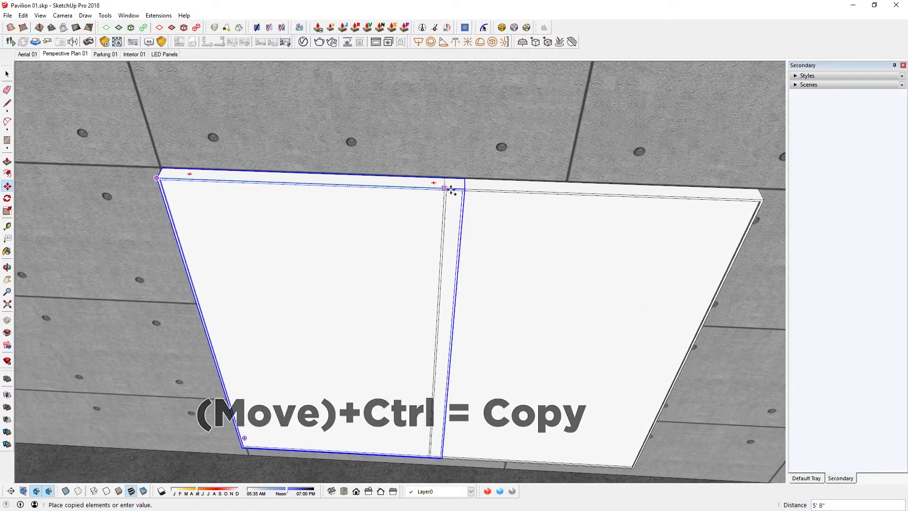
pyautogui.click(467, 190)
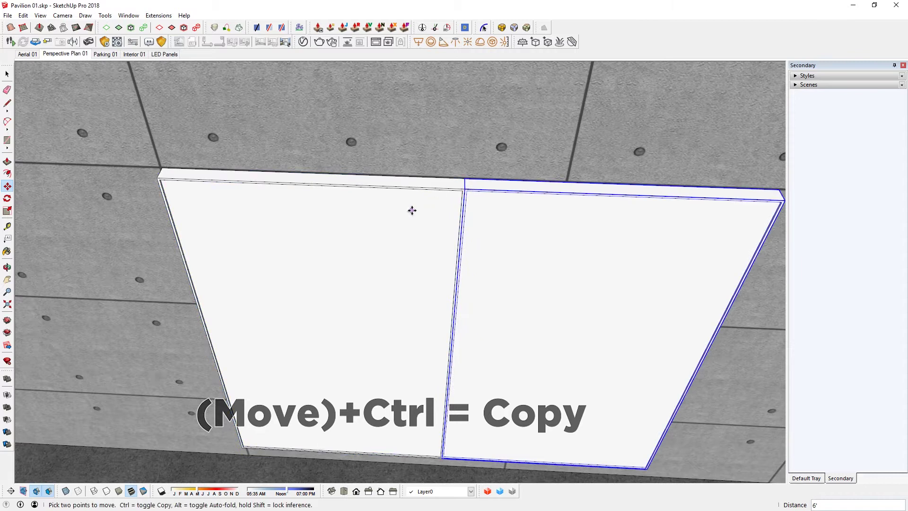
pyautogui.write('3x')
pyautogui.press('Return')
pyautogui.press('space')
# Step: Draw a rectangle across the first panel's front opening, between diagonally opposite inner corners of its frame
pyautogui.moveTo(412, 211); pyautogui.dragTo(441, 290, button='middle')
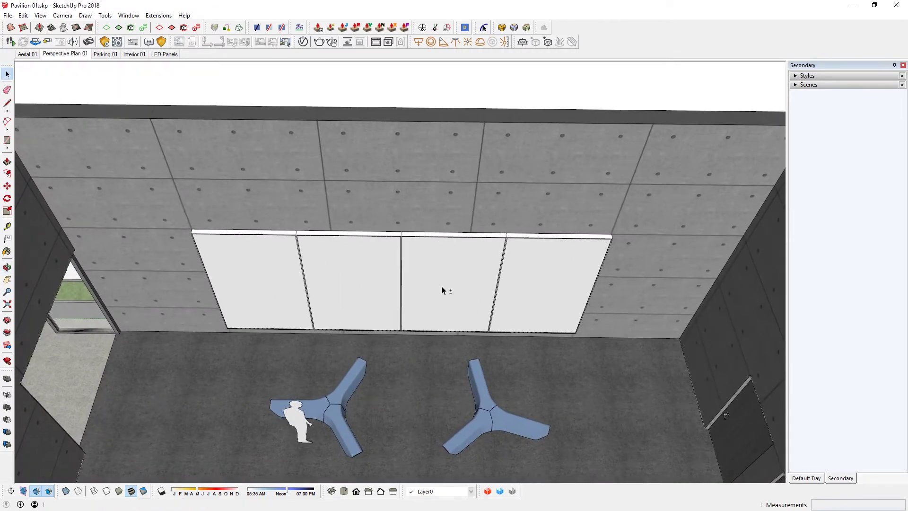
pyautogui.scroll(2, 215, 261)
pyautogui.press('r')
pyautogui.scroll(5, 227, 251)
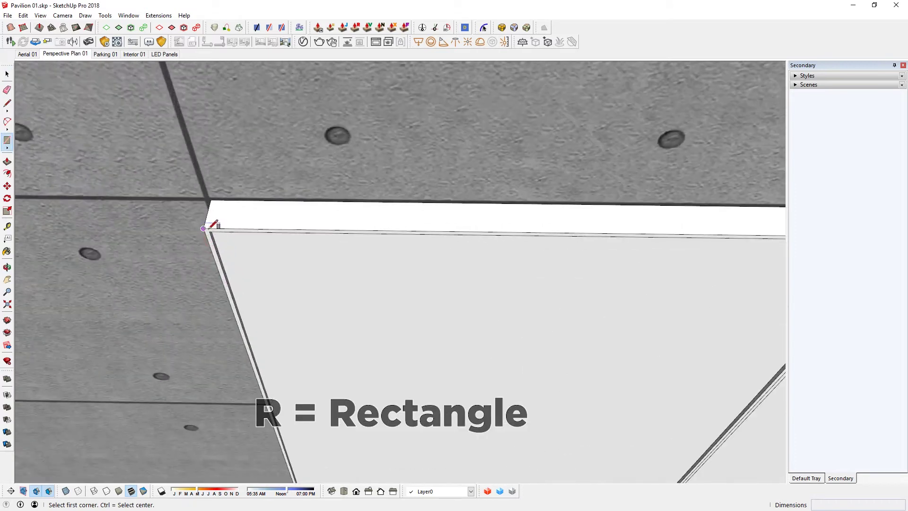
pyautogui.click(209, 231)
pyautogui.scroll(-5, 210, 231)
pyautogui.scroll(6, 487, 410)
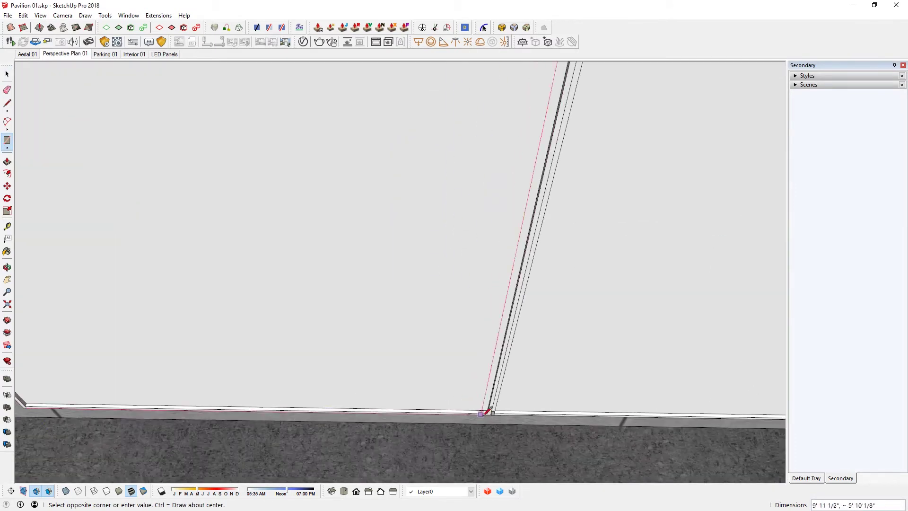
pyautogui.click(487, 411)
pyautogui.scroll(-5, 486, 398)
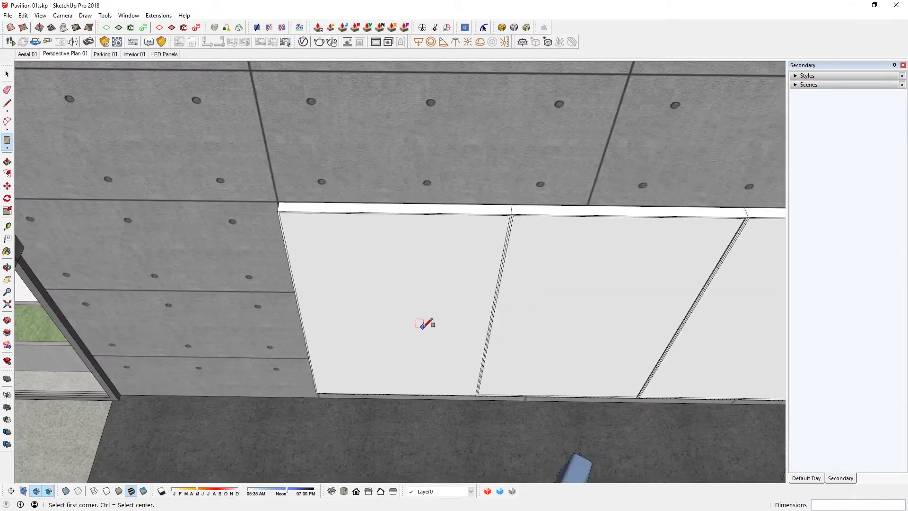
# Step: Draw guide lines from the new face's upper corner, 1" along the top edge and 1" down from there
pyautogui.press('l')
pyautogui.scroll(4, 238, 186)
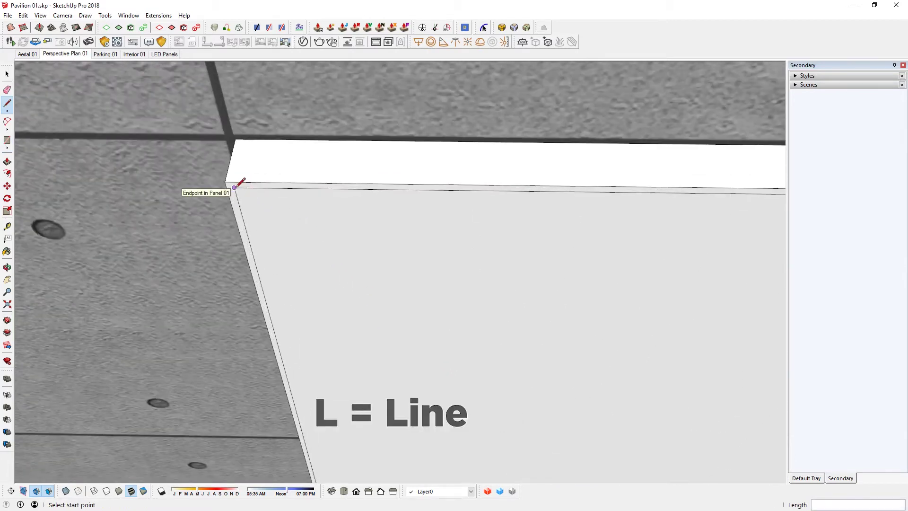
pyautogui.click(235, 187)
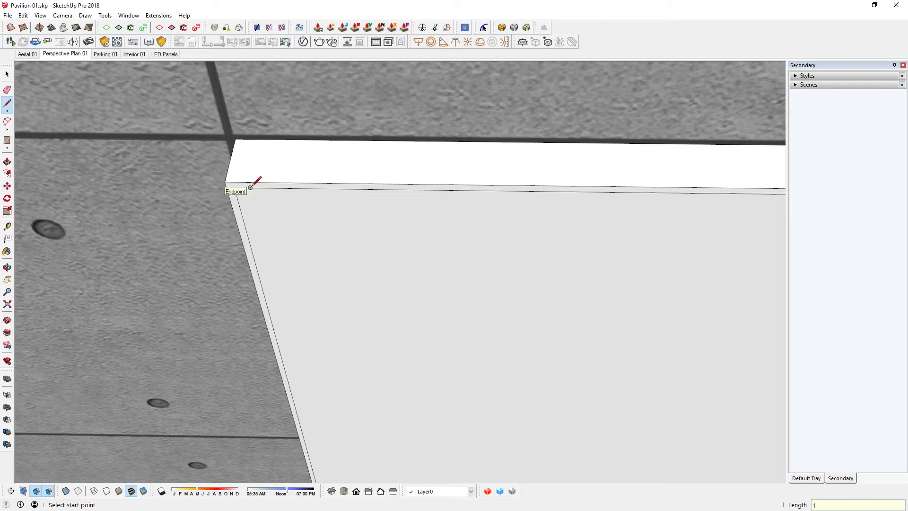
pyautogui.click(251, 188)
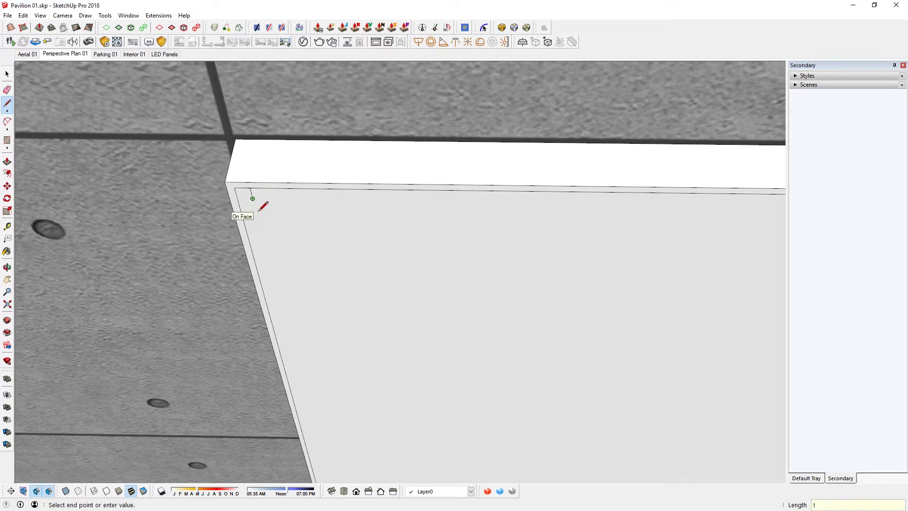
# Step: Draw a 4-sided circle with a 0.5" radius centred on the lower end of the vertical guide line
pyautogui.press('c')
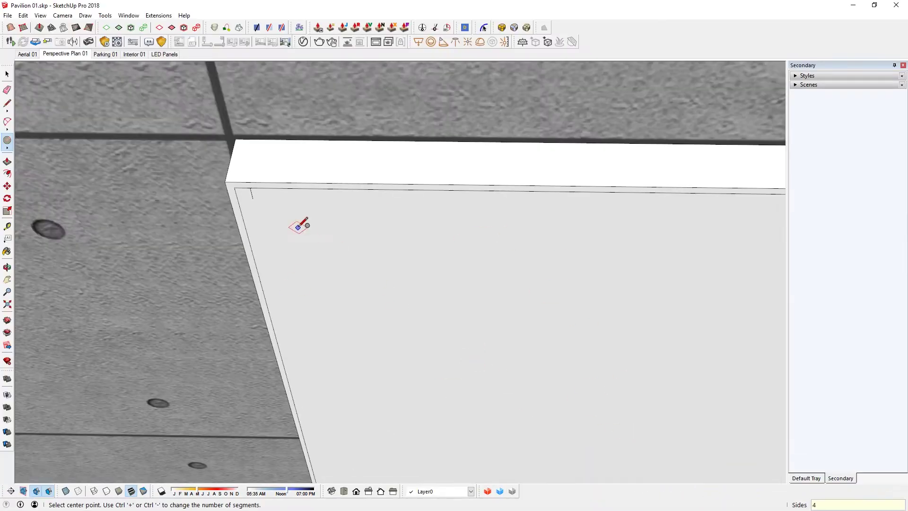
pyautogui.click(253, 198)
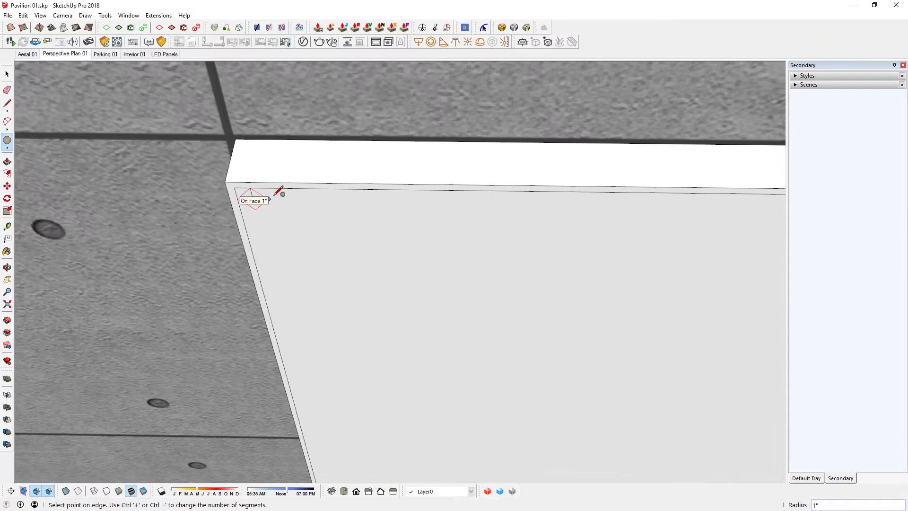
pyautogui.write('.5')
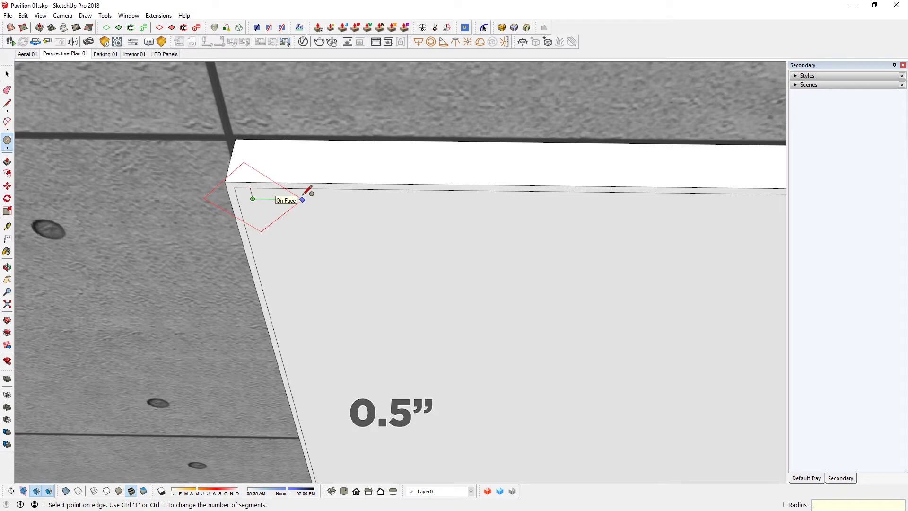
pyautogui.press('Return')
# Step: Erase the guide line between the face's top edge and the small diamond
pyautogui.press('e')
pyautogui.scroll(2, 258, 189)
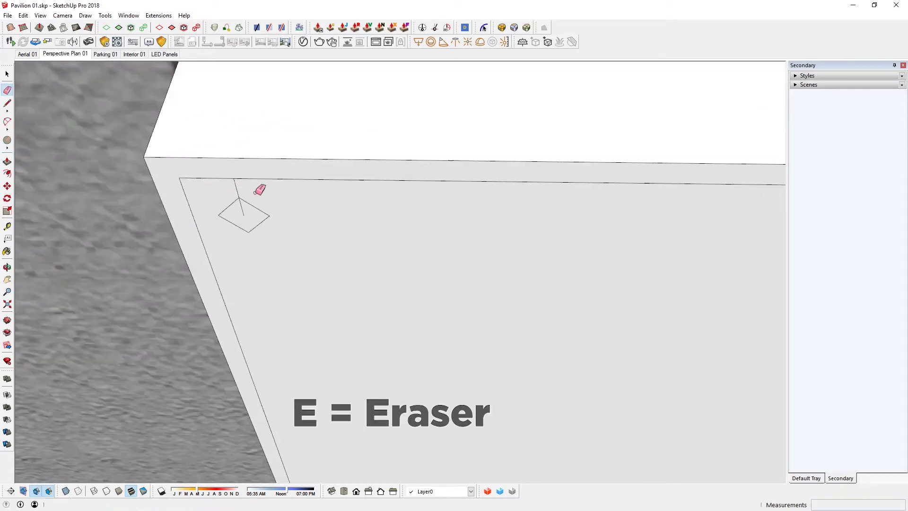
pyautogui.click(235, 186)
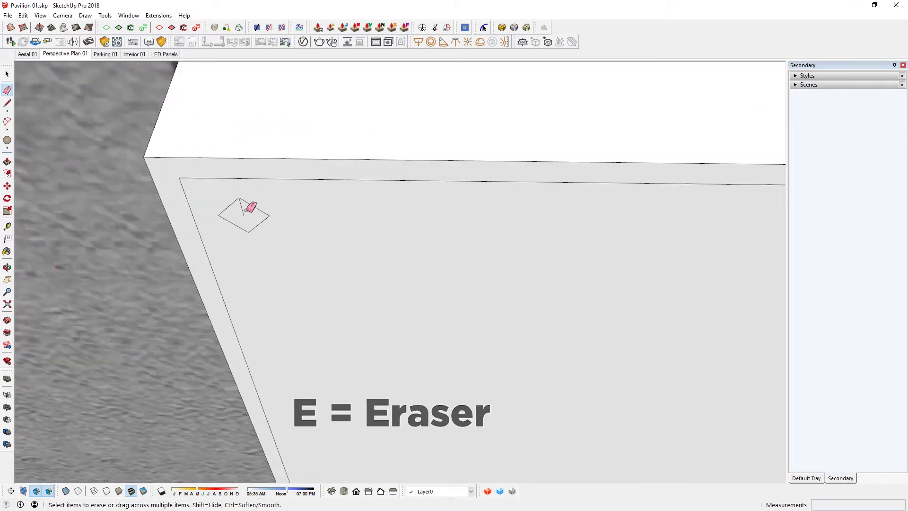
# Step: Copy the small diamond 1.5" along the panel's top edge and array it 50 times
pyautogui.press('space')
pyautogui.doubleClick(246, 219)
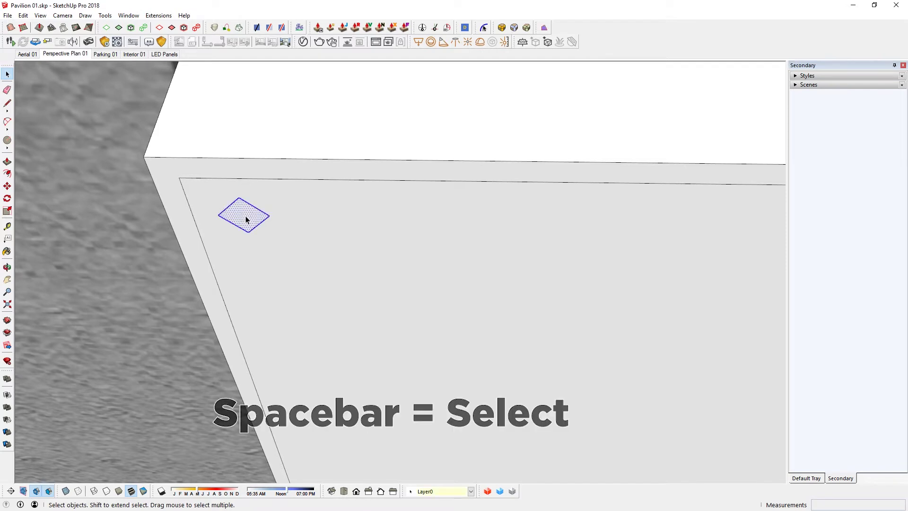
pyautogui.click(243, 216)
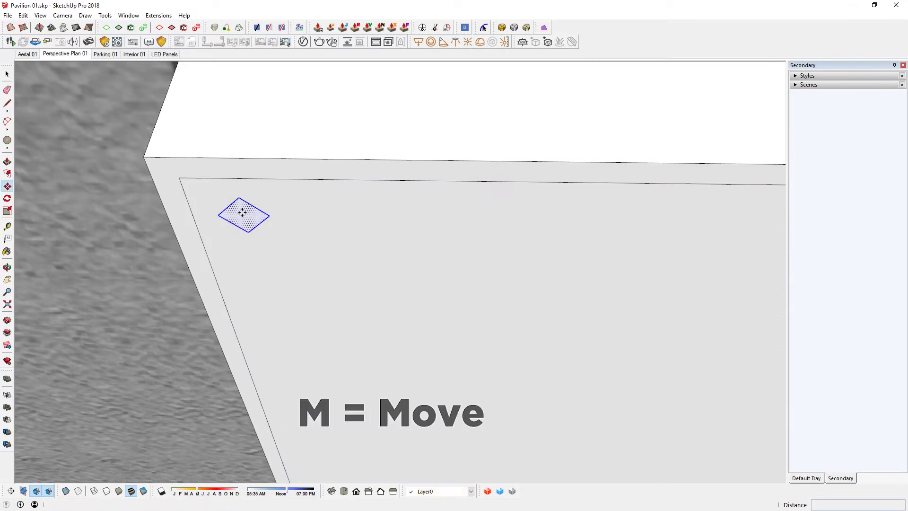
pyautogui.press('m')
pyautogui.click(218, 215)
pyautogui.press('ctrl')
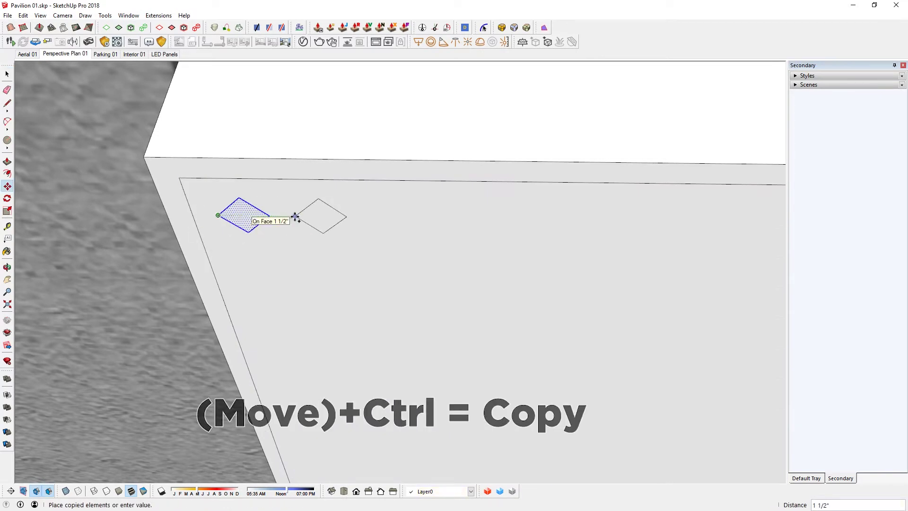
pyautogui.click(295, 217)
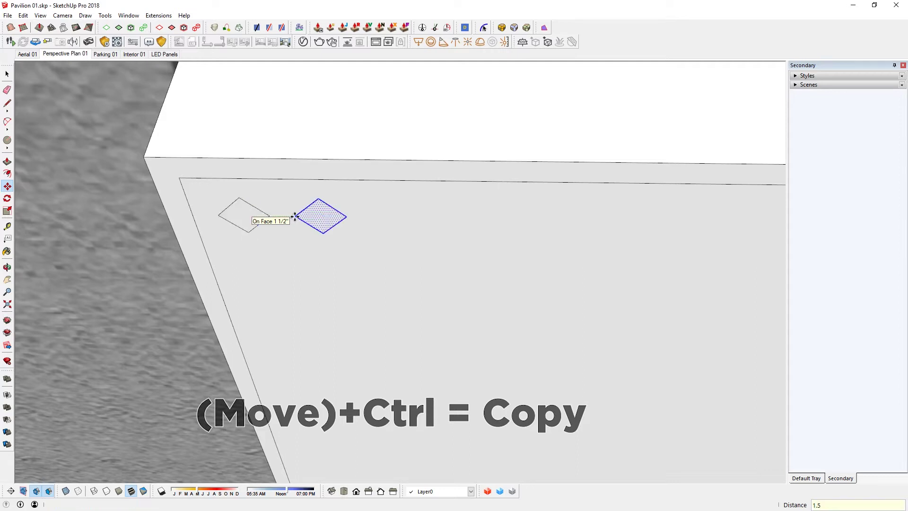
pyautogui.write('50x')
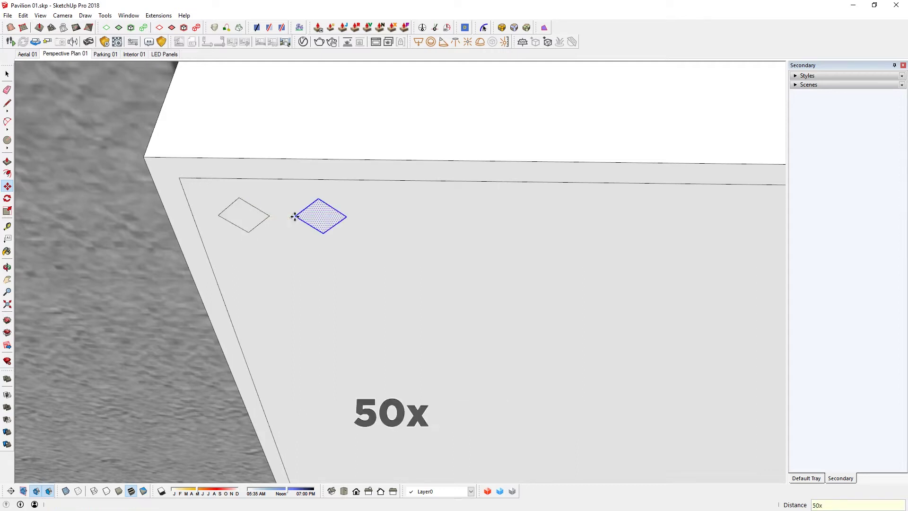
pyautogui.press('Return')
# Step: Set the diamond row's array to 46 copies so that it stays within the first panel's width
pyautogui.scroll(-10, 294, 216)
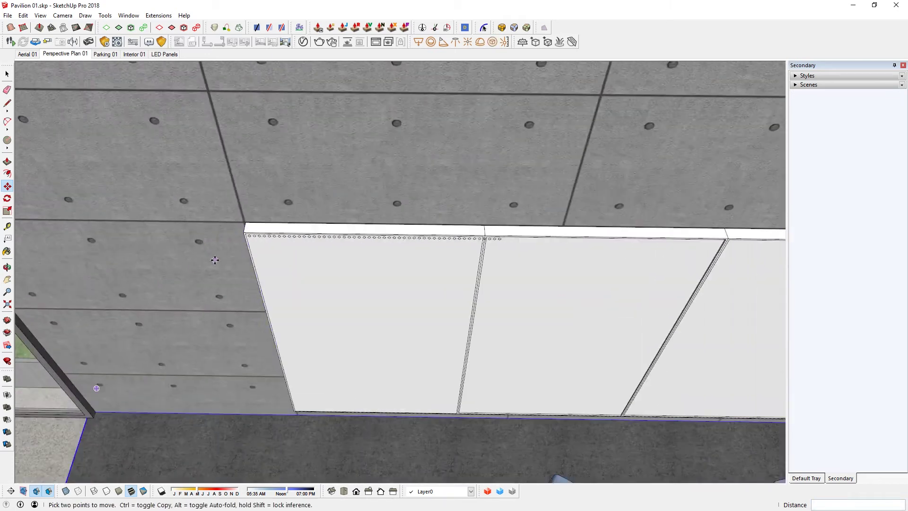
pyautogui.write('4')
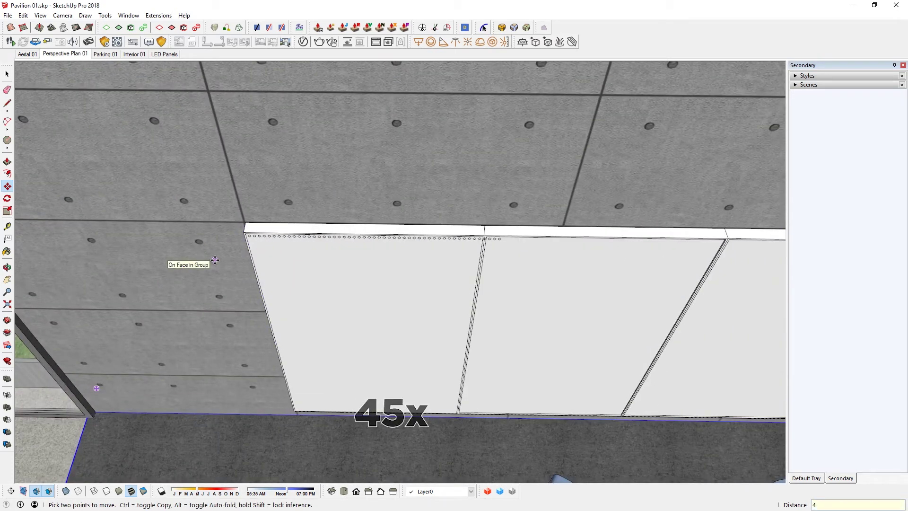
pyautogui.write('5x')
pyautogui.write('x')
# Step: Copy the whole row of diamonds, without the face's edge, 1.5" down the panel and array it 80 times
pyautogui.press('space')
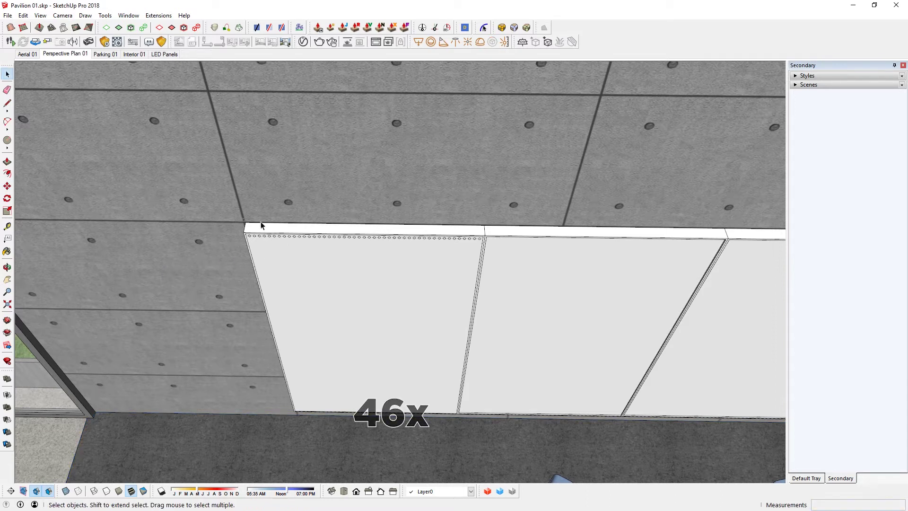
pyautogui.click(494, 250)
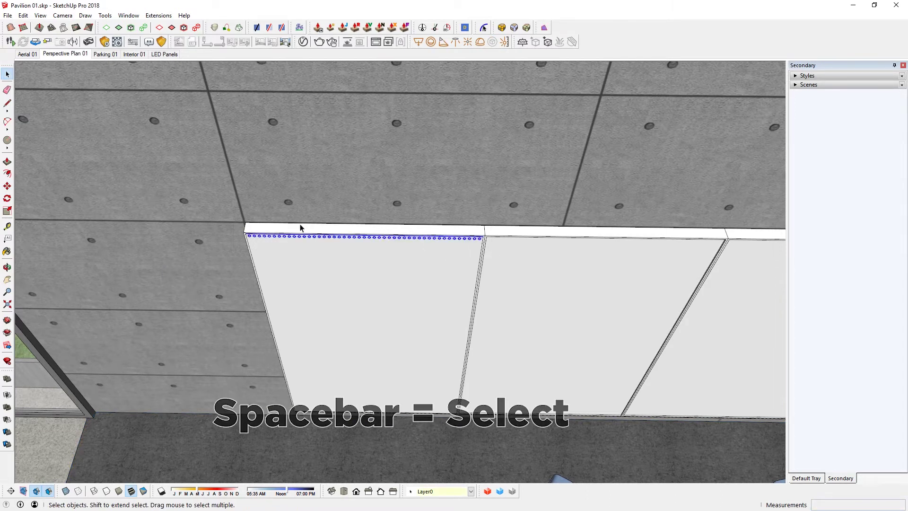
pyautogui.scroll(3, 344, 245)
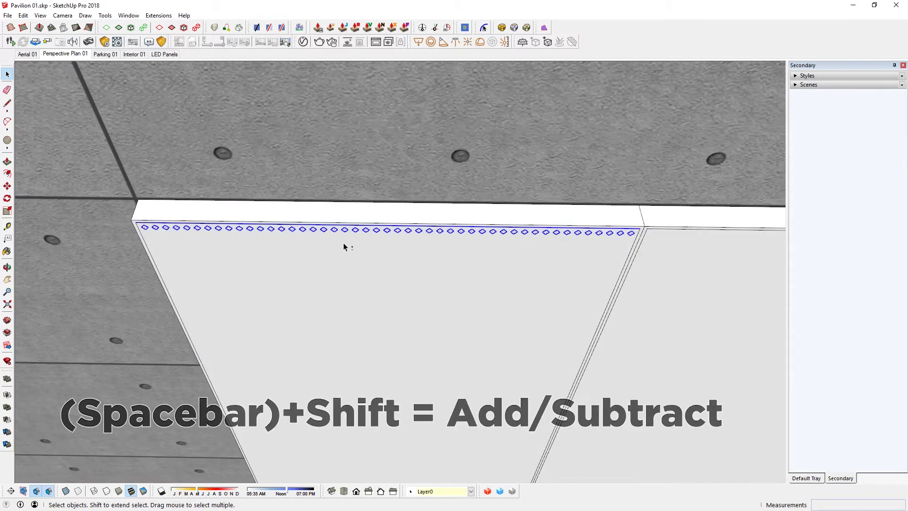
pyautogui.scroll(3, 350, 238)
pyautogui.scroll(-5, 362, 215)
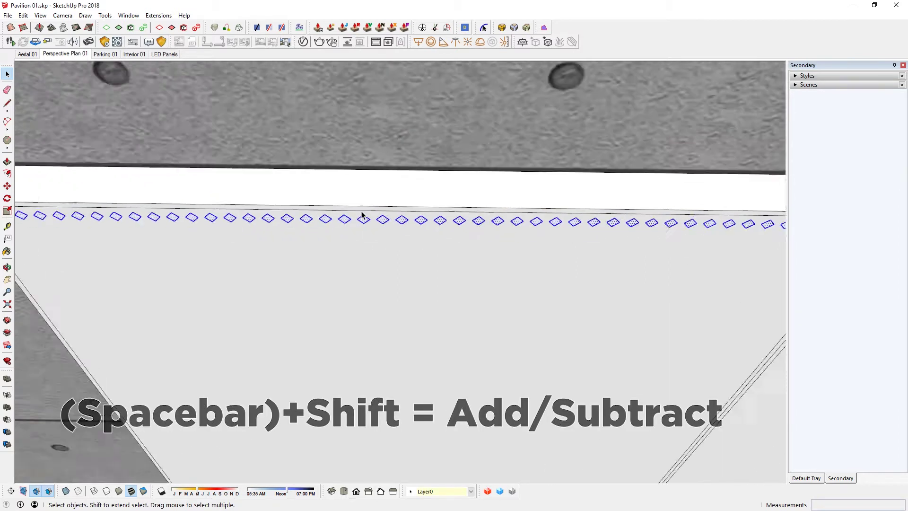
pyautogui.press('m')
pyautogui.press('ctrl')
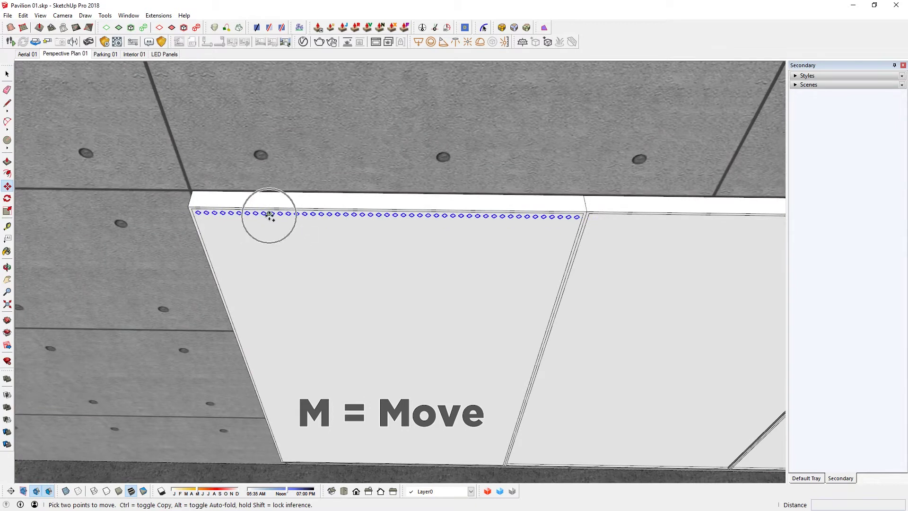
pyautogui.click(270, 213)
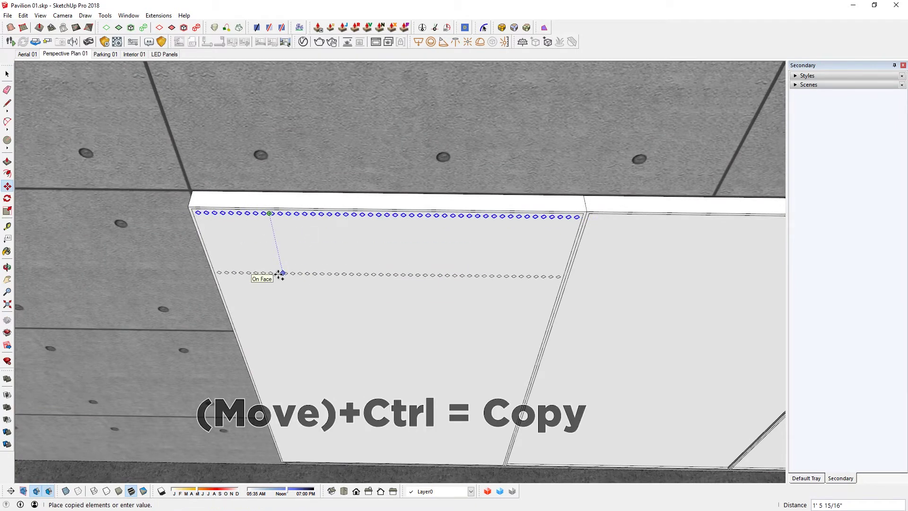
pyautogui.write('1.5')
pyautogui.press('Return')
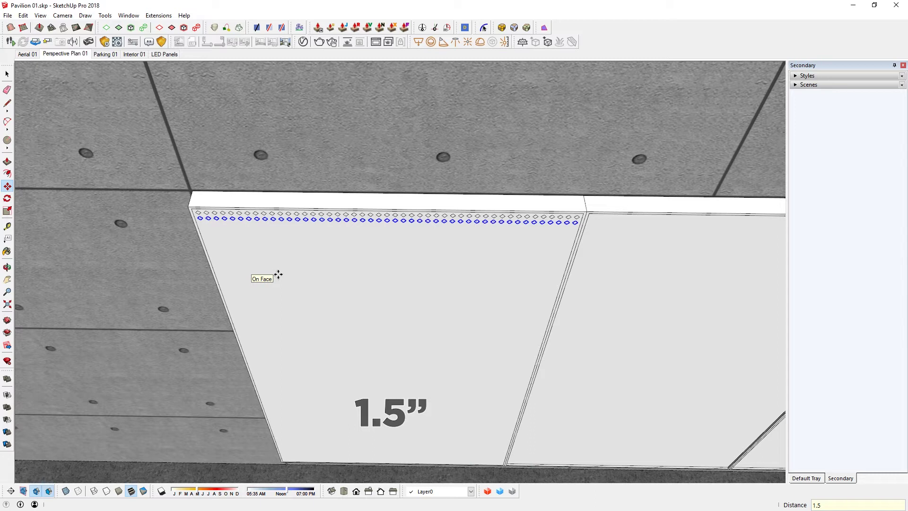
pyautogui.write('80x')
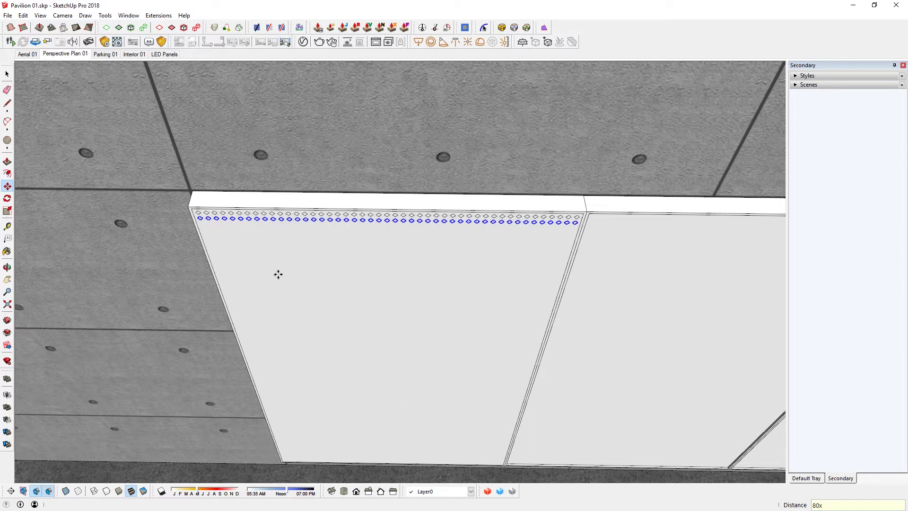
pyautogui.press('Return')
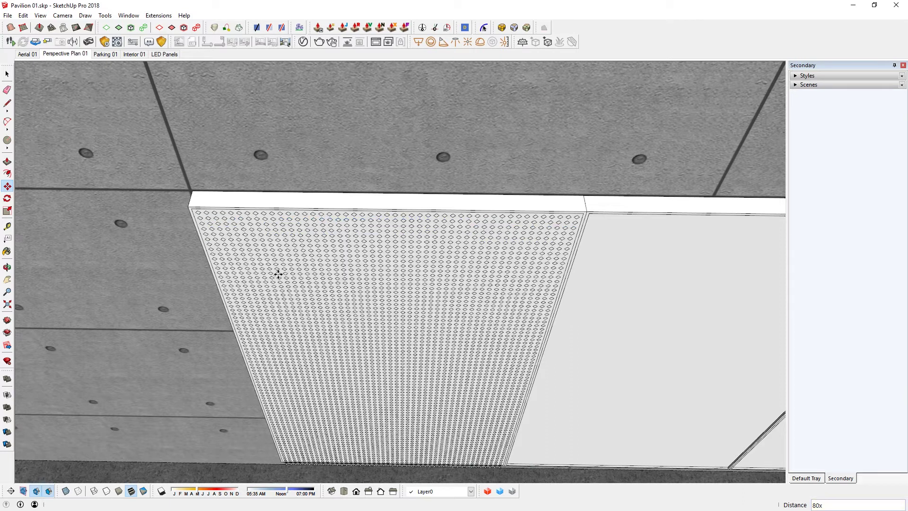
# Step: Select the first panel's face with its full grid of diamonds and make it a group
pyautogui.press('space')
pyautogui.moveTo(278, 273); pyautogui.dragTo(389, 304, button='middle')
pyautogui.click(389, 304)
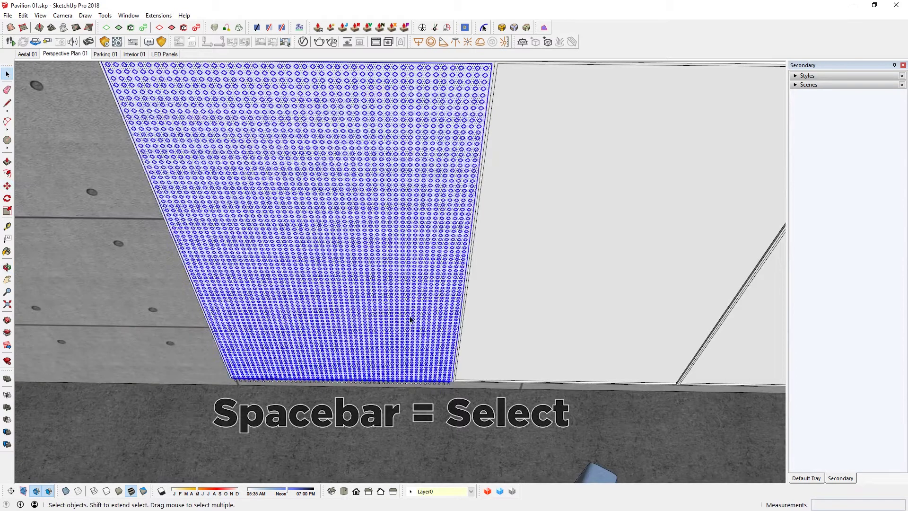
pyautogui.rightClick(410, 319)
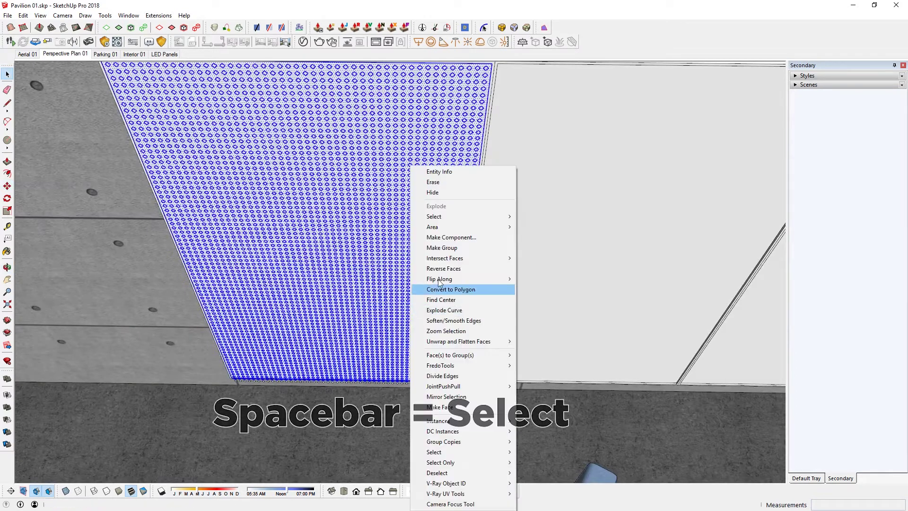
pyautogui.click(452, 247)
# Step: Delete the leftover row of loose diamonds below the first panel
pyautogui.scroll(3, 318, 388)
pyautogui.scroll(4, 458, 365)
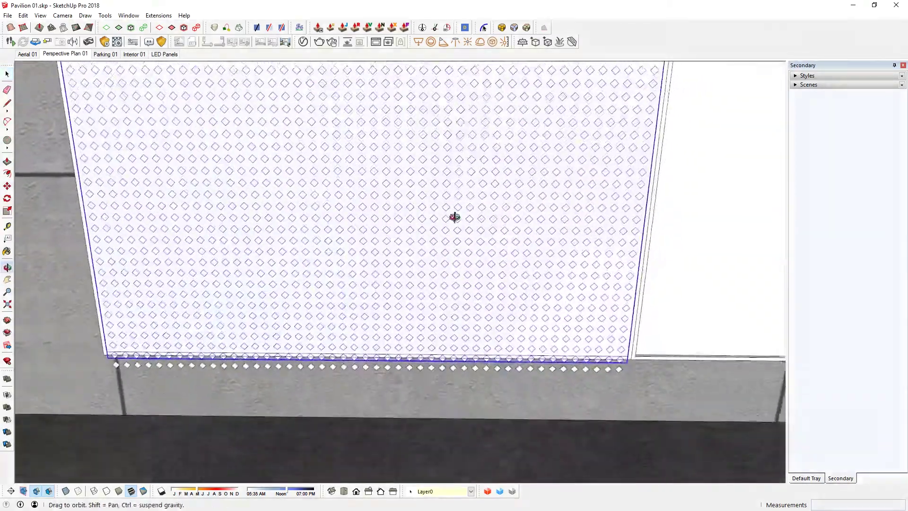
pyautogui.moveTo(55, 317); pyautogui.dragTo(733, 402)
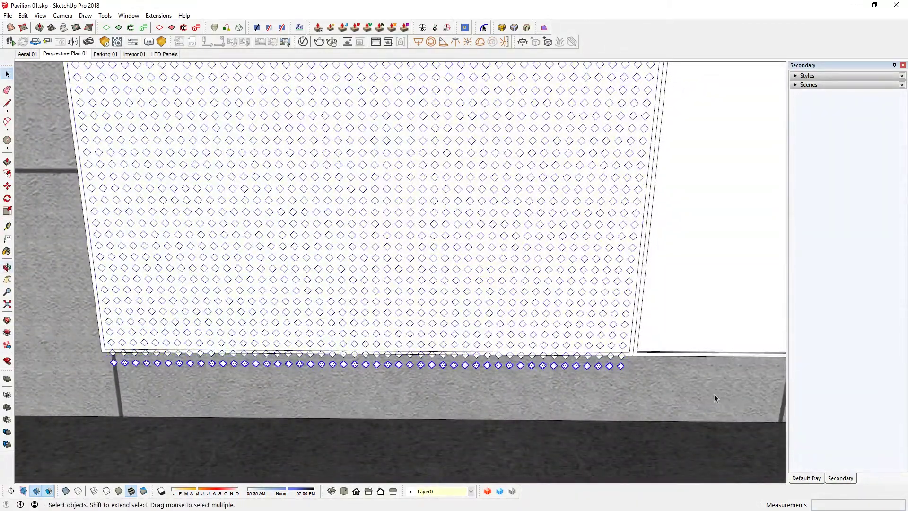
pyautogui.press('Delete')
# Step: Open the diamond grid group and delete its bottom row of diamonds, which overlaps the panel frame
pyautogui.doubleClick(591, 327)
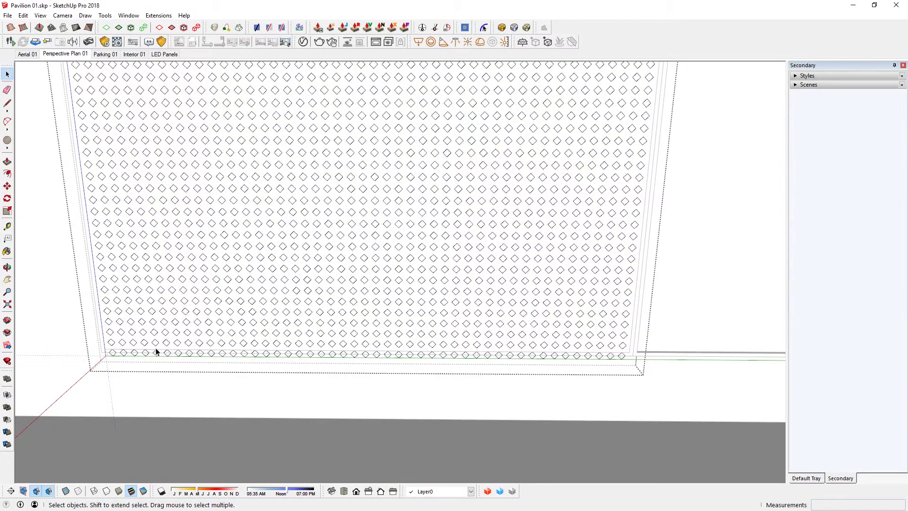
pyautogui.scroll(5, 104, 352)
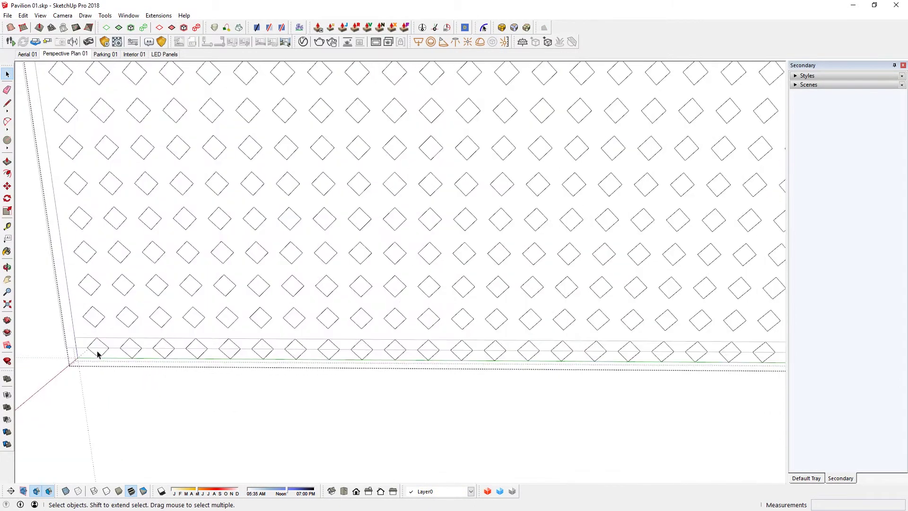
pyautogui.scroll(-4, 99, 340)
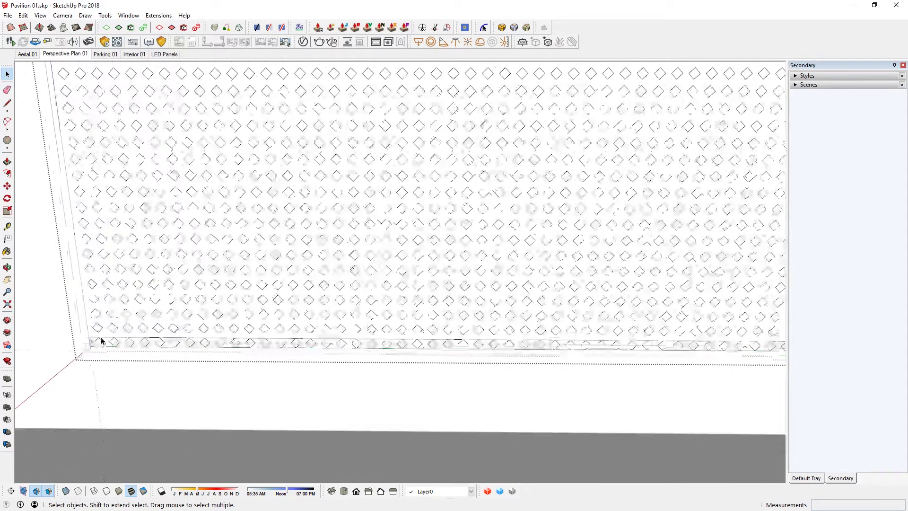
pyautogui.scroll(-2, 75, 339)
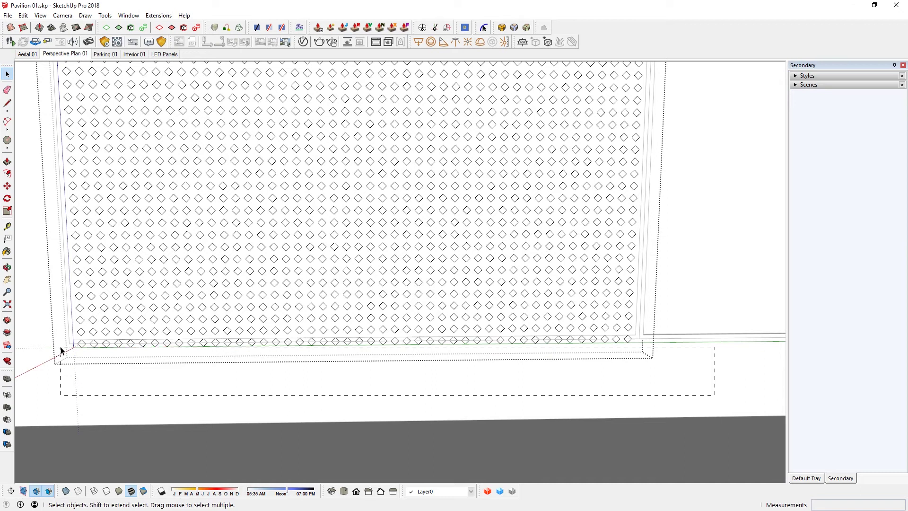
pyautogui.moveTo(60, 349); pyautogui.dragTo(61, 349)
pyautogui.moveTo(699, 357); pyautogui.dragTo(573, 360)
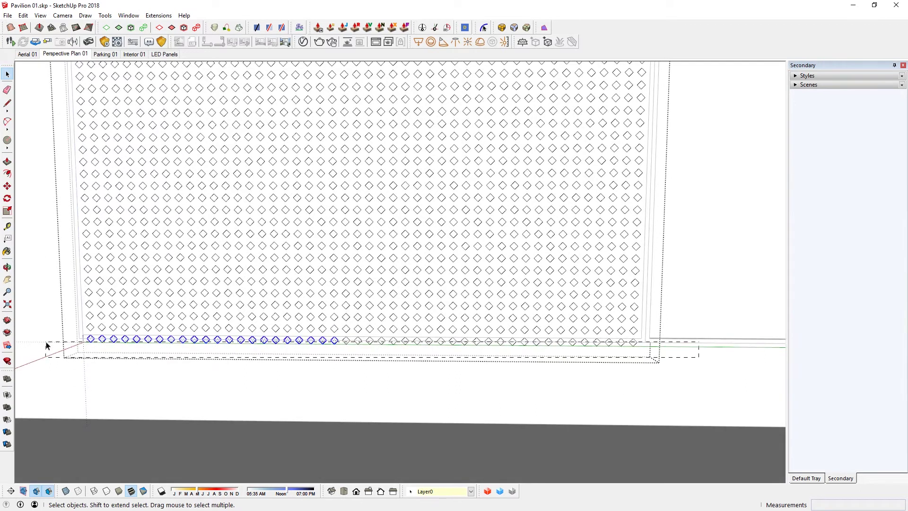
pyautogui.moveTo(66, 344); pyautogui.dragTo(66, 346)
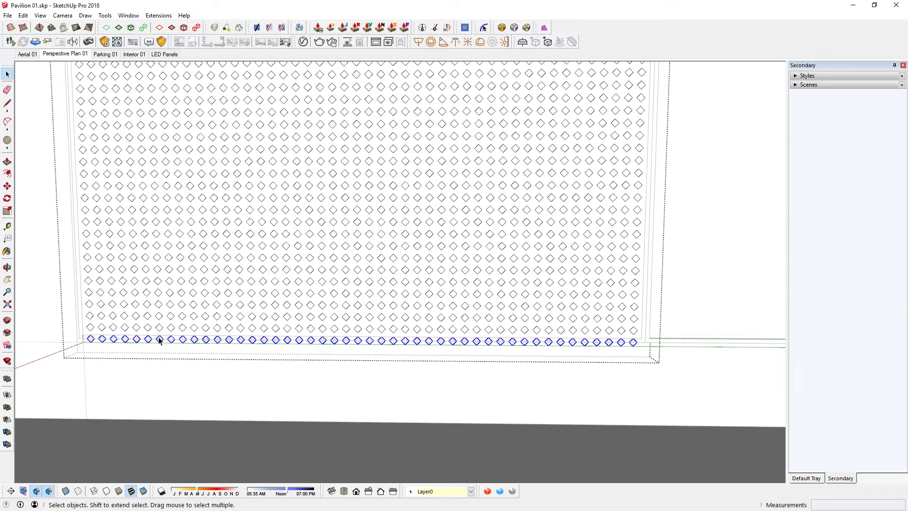
pyautogui.click(205, 318)
# Step: Hide the rest of the model while editing the diamond grid group
pyautogui.moveTo(205, 318); pyautogui.dragTo(274, 238, button='middle')
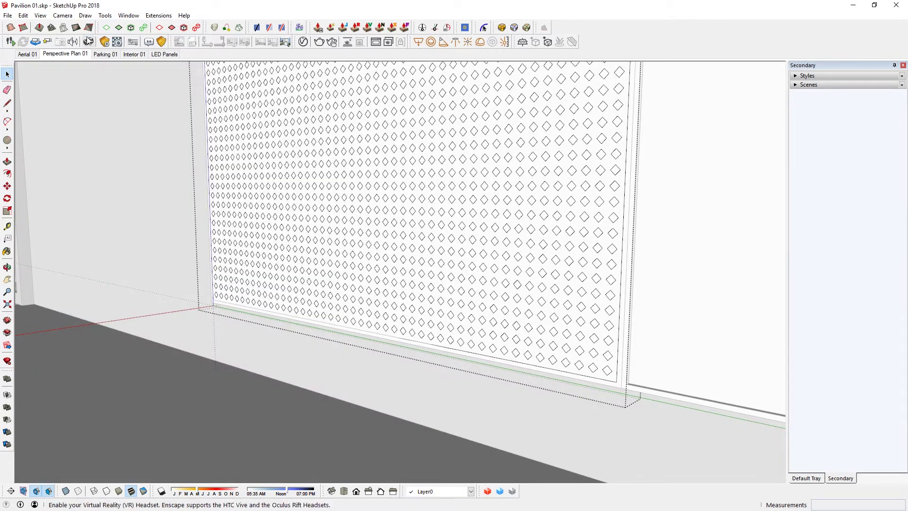
pyautogui.click(40, 15)
pyautogui.moveTo(99, 160)
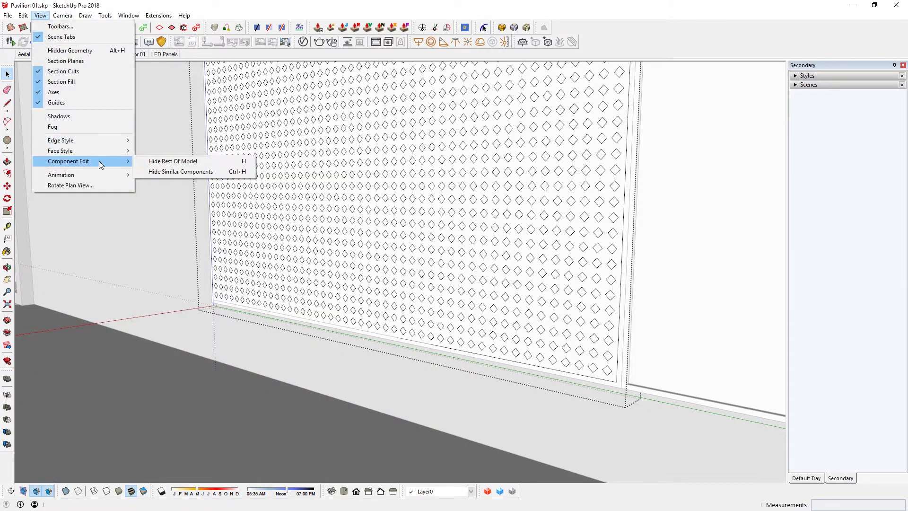
pyautogui.click(222, 161)
pyautogui.moveTo(229, 223); pyautogui.dragTo(467, 305, button='middle')
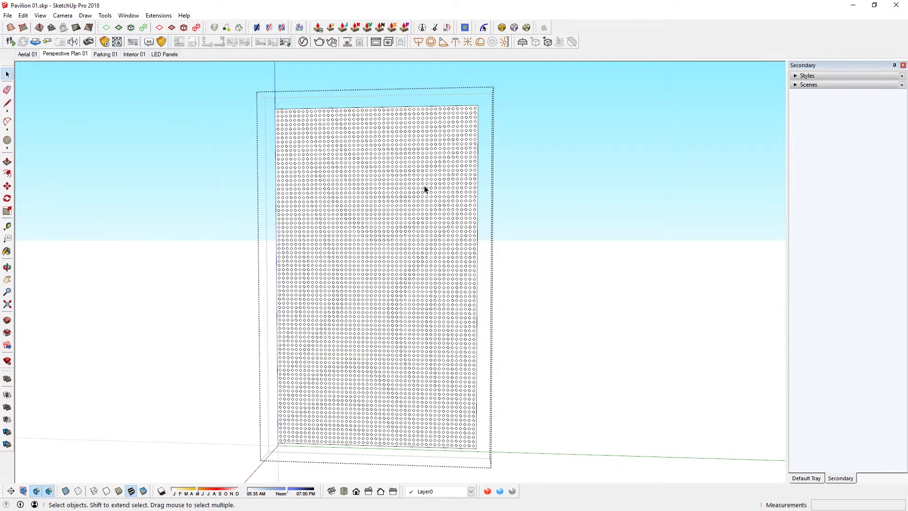
# Step: Erase the rectangular border edges around the diamond grid and return to the full model
pyautogui.press('e')
pyautogui.scroll(5, 470, 162)
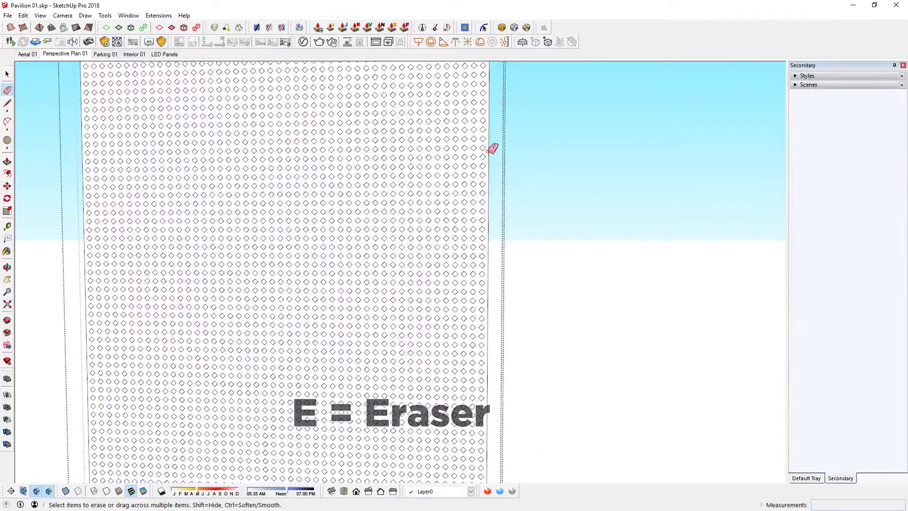
pyautogui.click(490, 147)
pyautogui.scroll(-3, 227, 185)
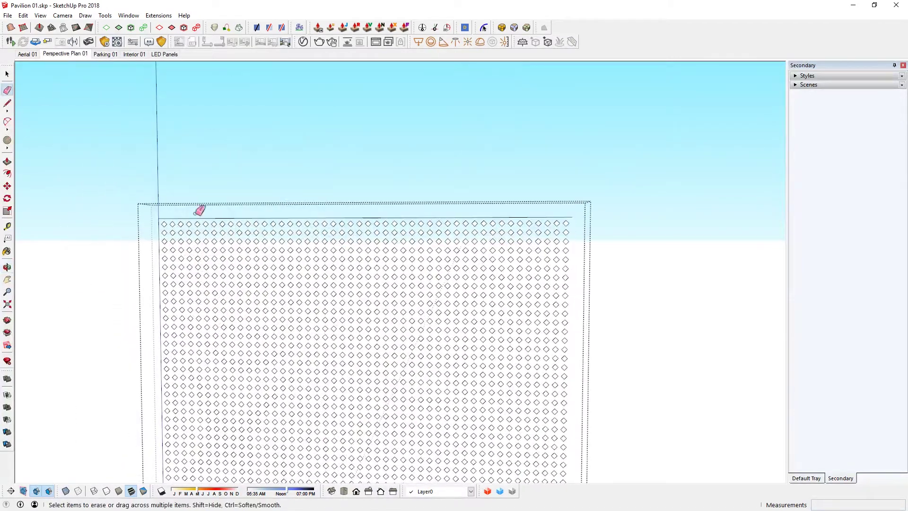
pyautogui.scroll(-3, 263, 274)
pyautogui.scroll(3, 226, 358)
pyautogui.scroll(-3, 226, 358)
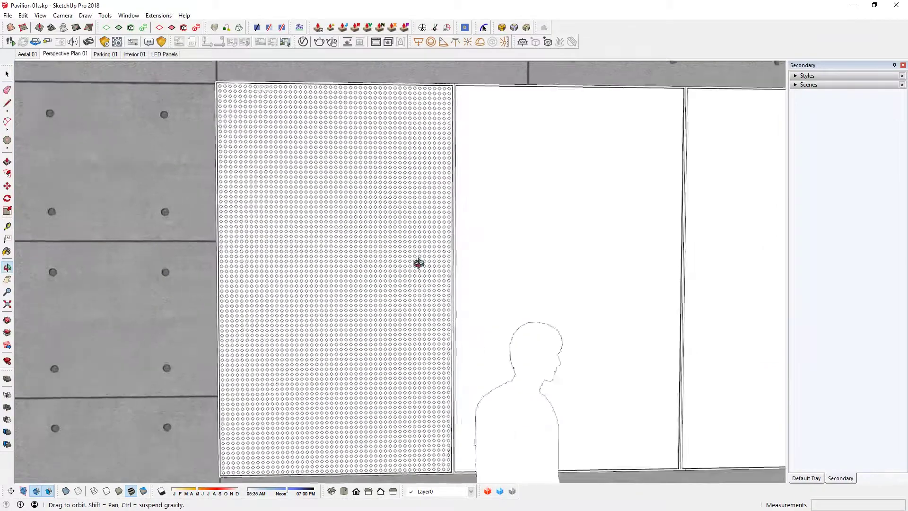
pyautogui.moveTo(418, 262); pyautogui.dragTo(482, 269)
# Step: Copy the diamond grid group 6' along the green axis onto the second panel
pyautogui.press('space')
pyautogui.moveTo(482, 270); pyautogui.dragTo(362, 282, button='middle')
pyautogui.click(420, 280)
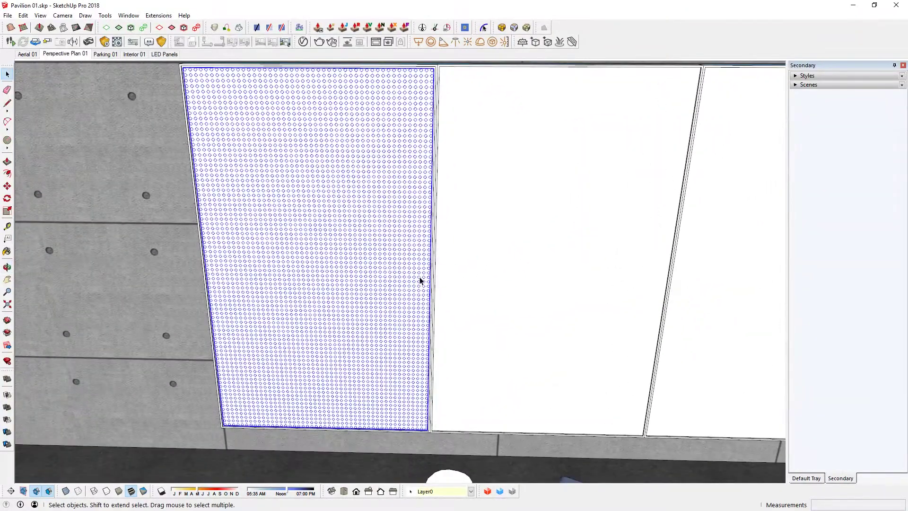
pyautogui.press('m')
pyautogui.click(389, 269)
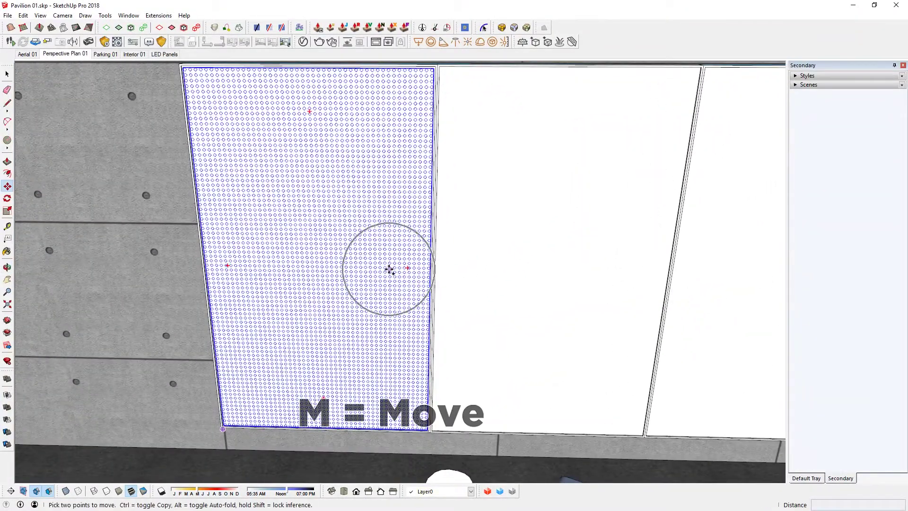
pyautogui.press('ctrl')
pyautogui.write("6'")
pyautogui.press('Return')
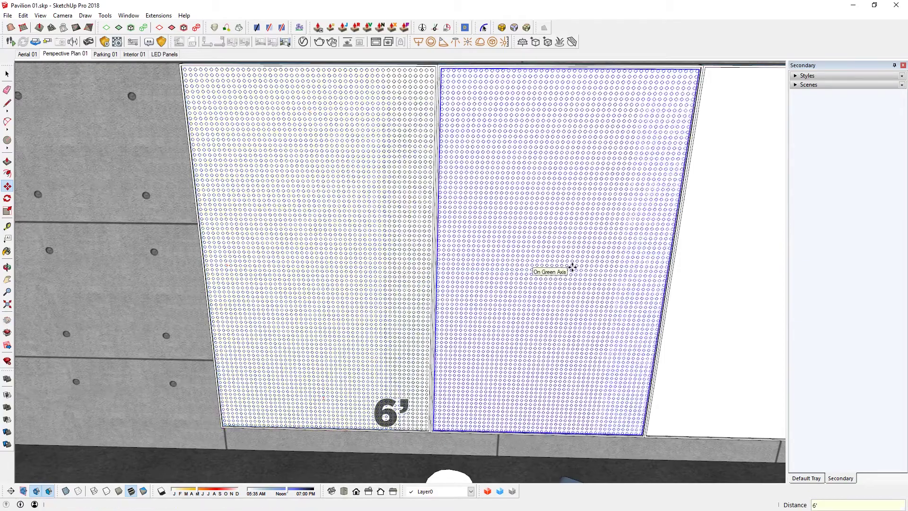
# Step: Repeat the diamond grid copy as a 2x array so it also covers the third panel
pyautogui.write('2x')
pyautogui.press('Return')
pyautogui.press('space')
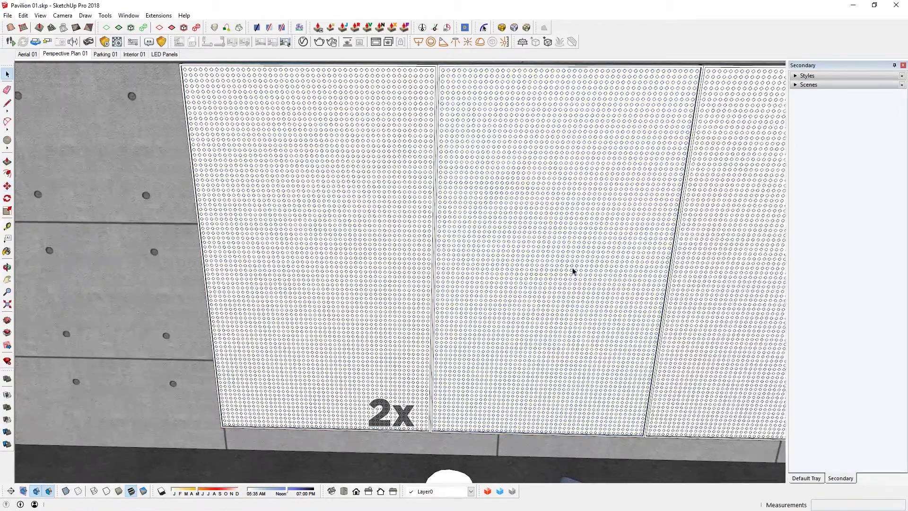
pyautogui.moveTo(651, 278); pyautogui.dragTo(251, 268, button='middle')
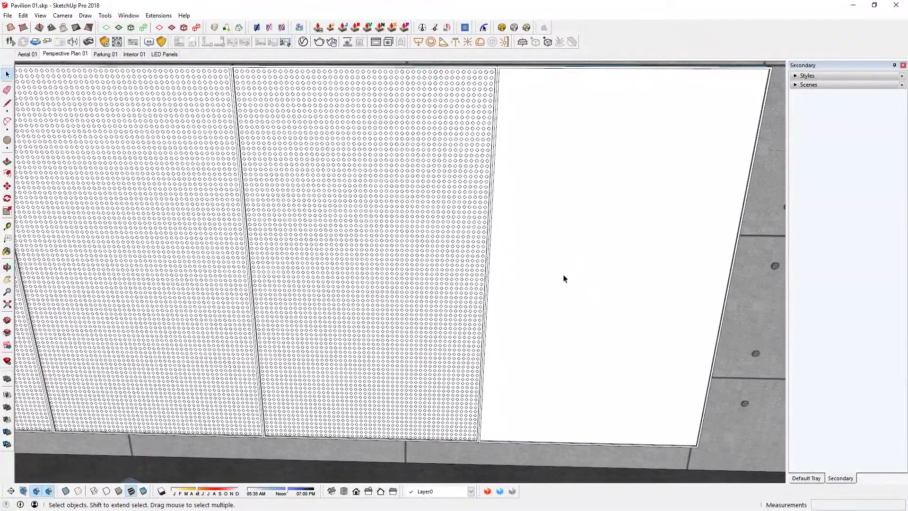
pyautogui.moveTo(576, 277); pyautogui.dragTo(563, 226, button='middle')
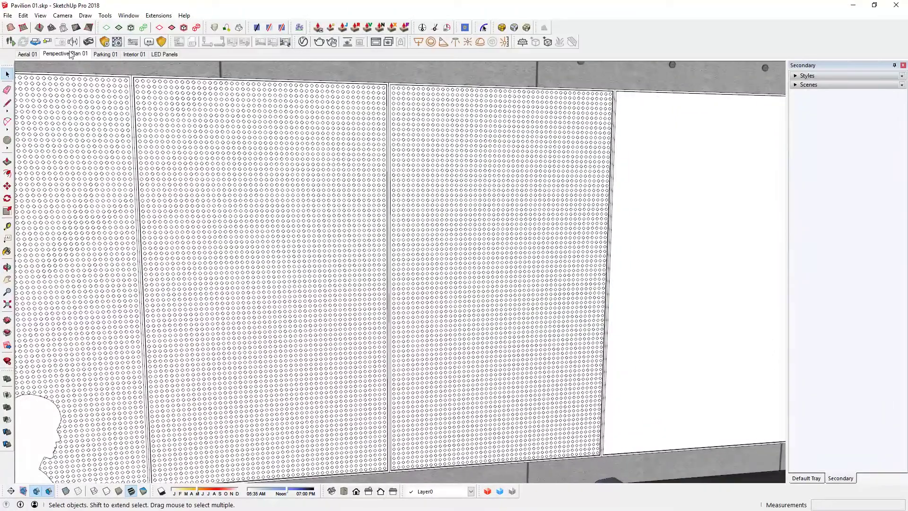
# Step: Return to the Perspective Plan 01 scene and create a material textured with LED Screen Image 02.jpg from the Desktop
pyautogui.click(70, 54)
pyautogui.moveTo(463, 306); pyautogui.dragTo(509, 307, button='middle')
pyautogui.scroll(5, 407, 196)
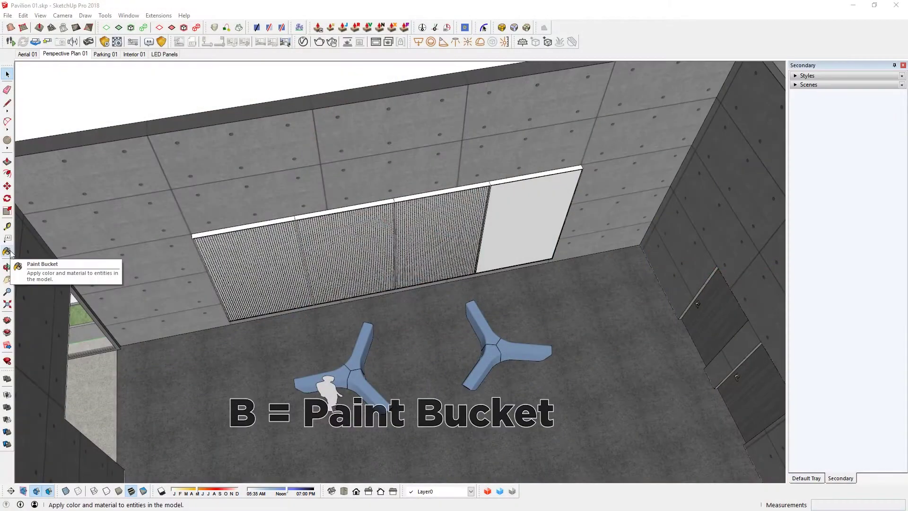
pyautogui.click(7, 252)
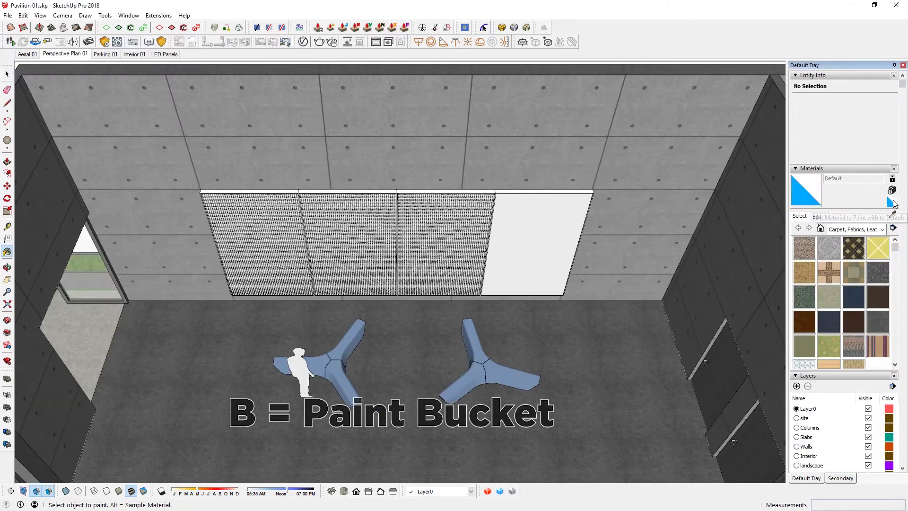
pyautogui.click(891, 193)
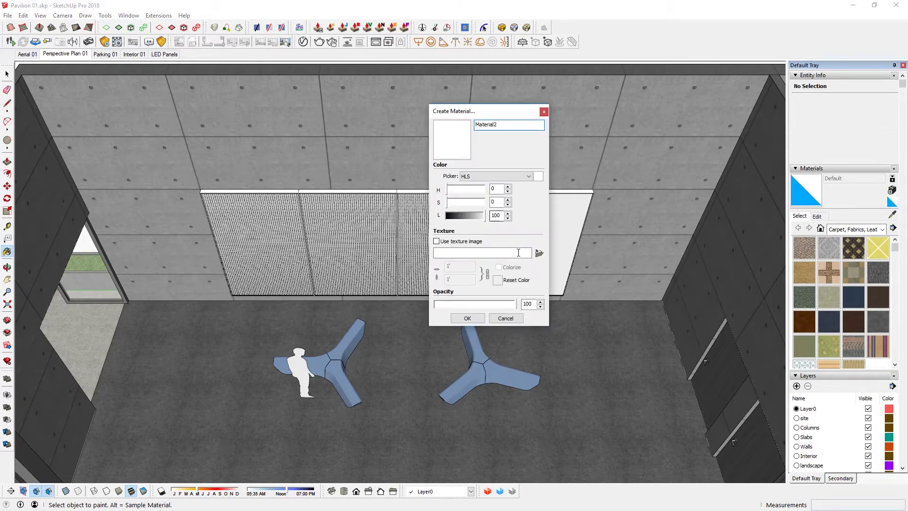
pyautogui.click(539, 254)
pyautogui.click(384, 172)
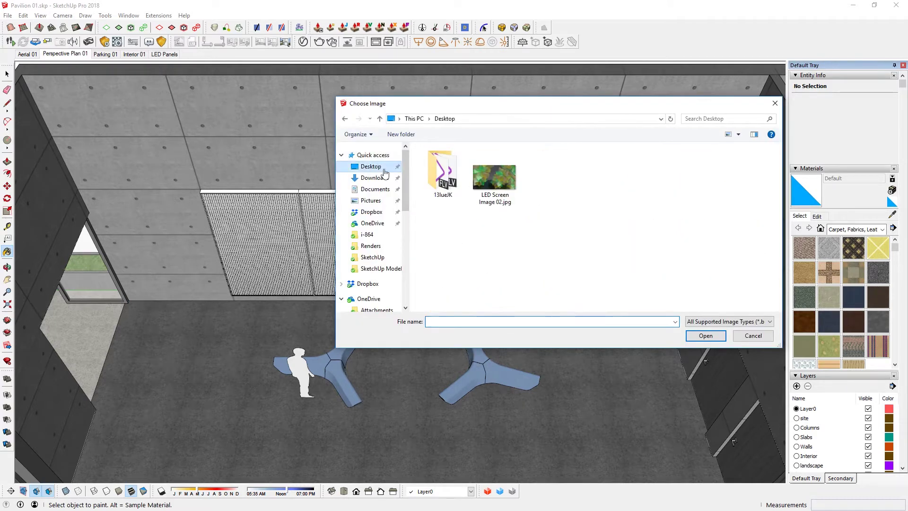
pyautogui.click(495, 183)
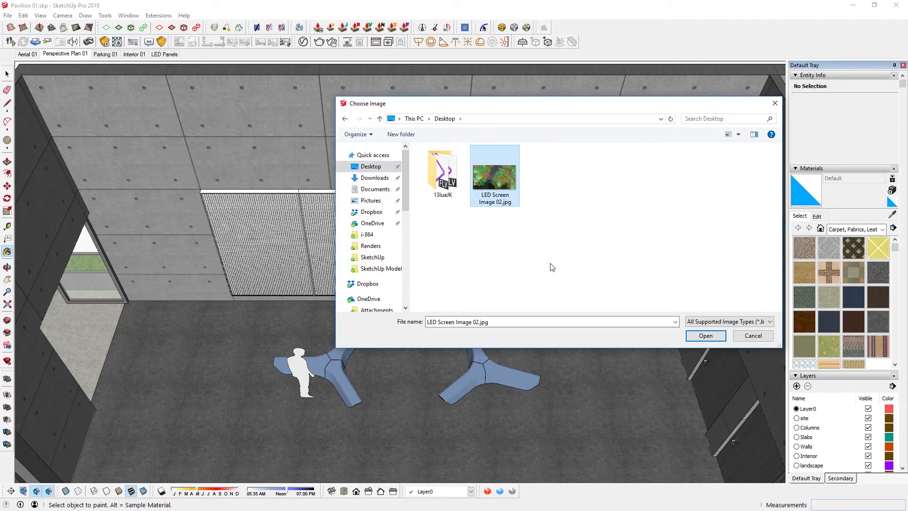
pyautogui.click(706, 335)
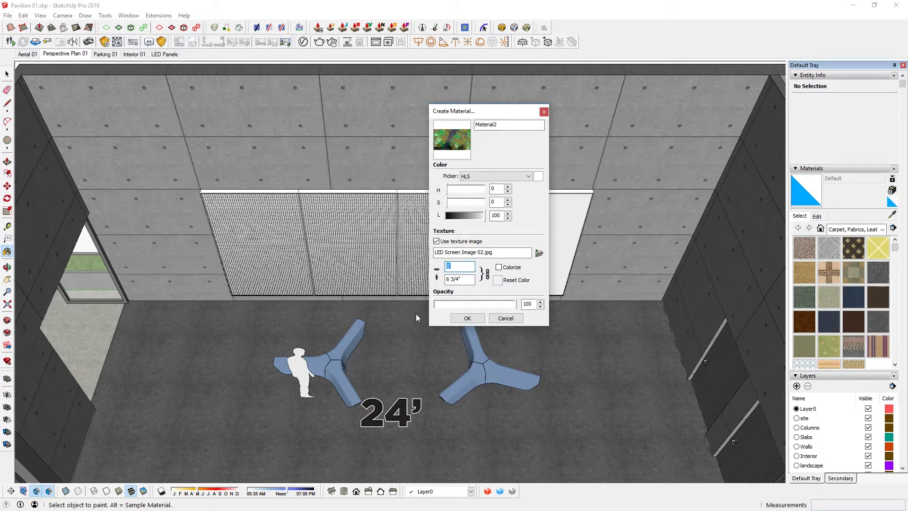
# Step: Set the texture width to 24', name the material LED Image 01 and finish creating it
pyautogui.press('Tab')
pyautogui.write('LED')
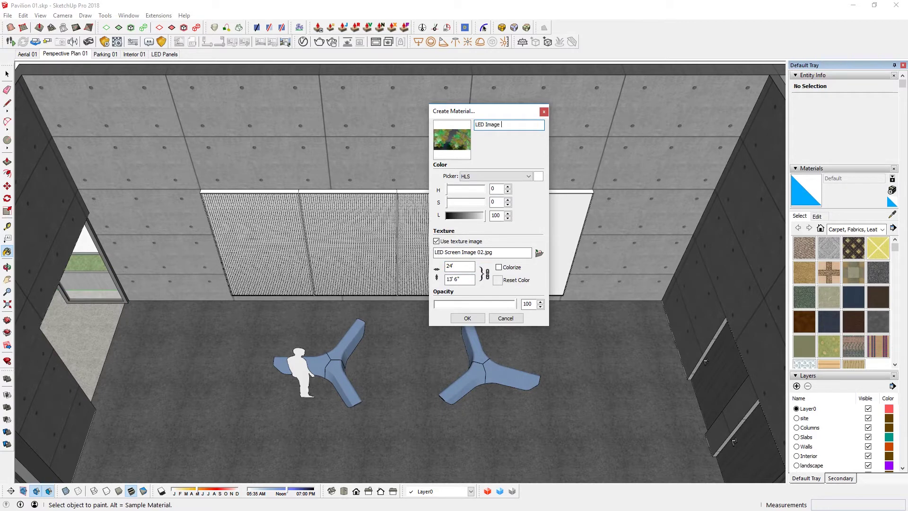
pyautogui.click(467, 318)
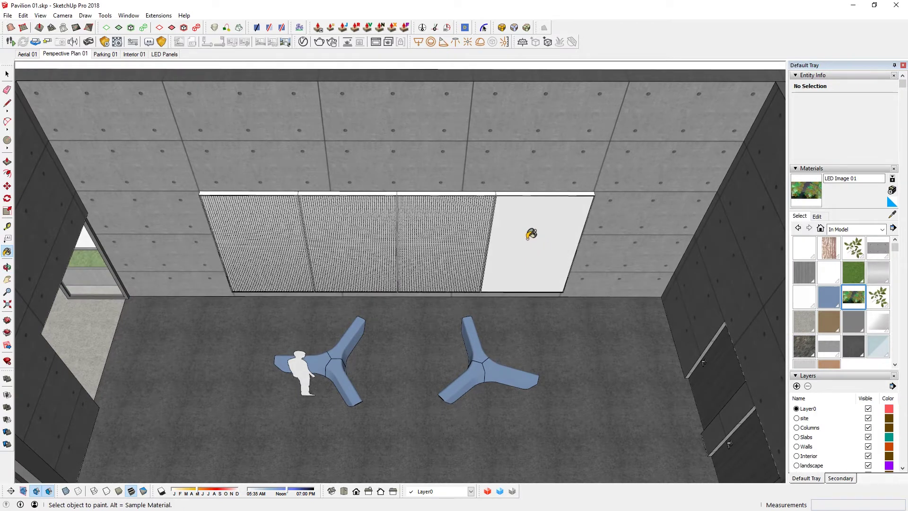
pyautogui.press('space')
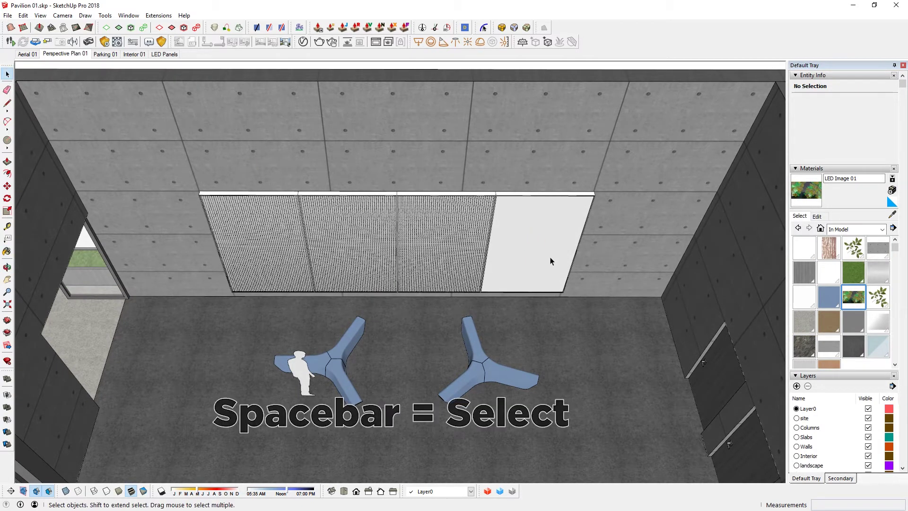
pyautogui.doubleClick(550, 258)
pyautogui.click(550, 256)
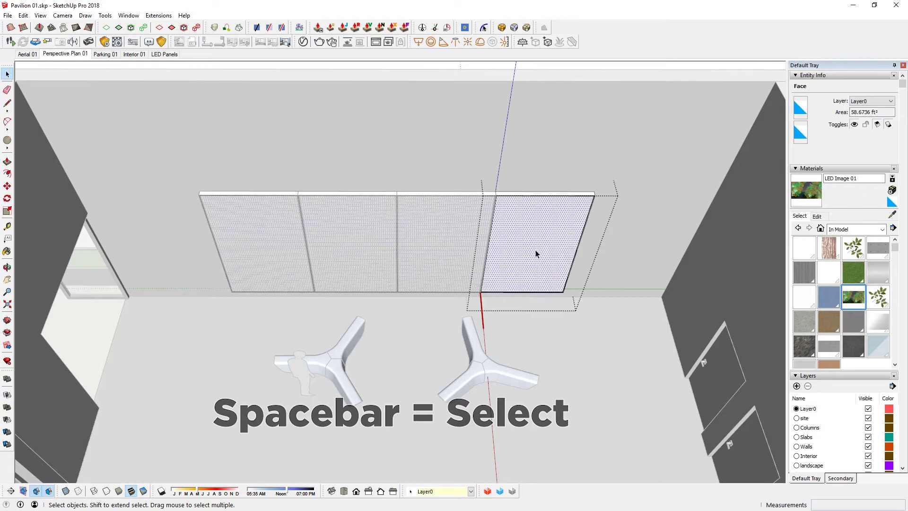
pyautogui.scroll(5, 539, 251)
pyautogui.moveTo(550, 252); pyautogui.dragTo(450, 144, button='middle')
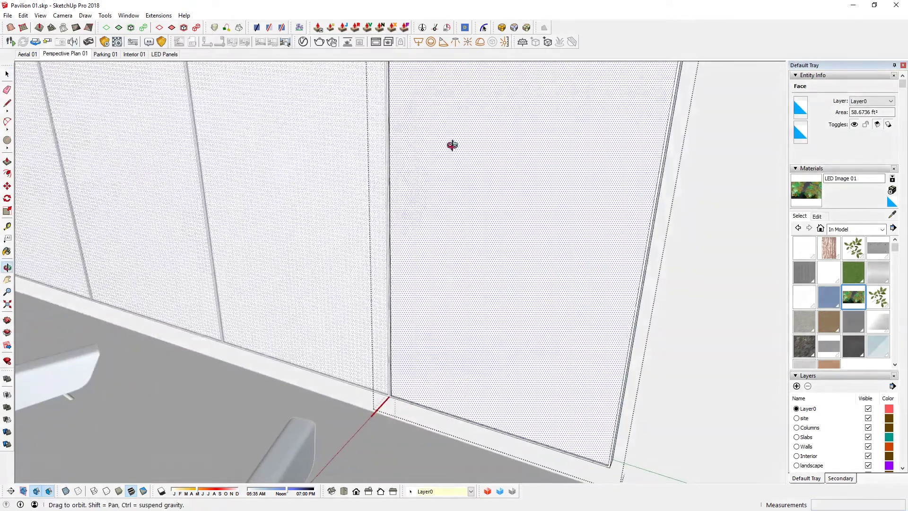
pyautogui.moveTo(555, 237); pyautogui.dragTo(404, 258, button='middle')
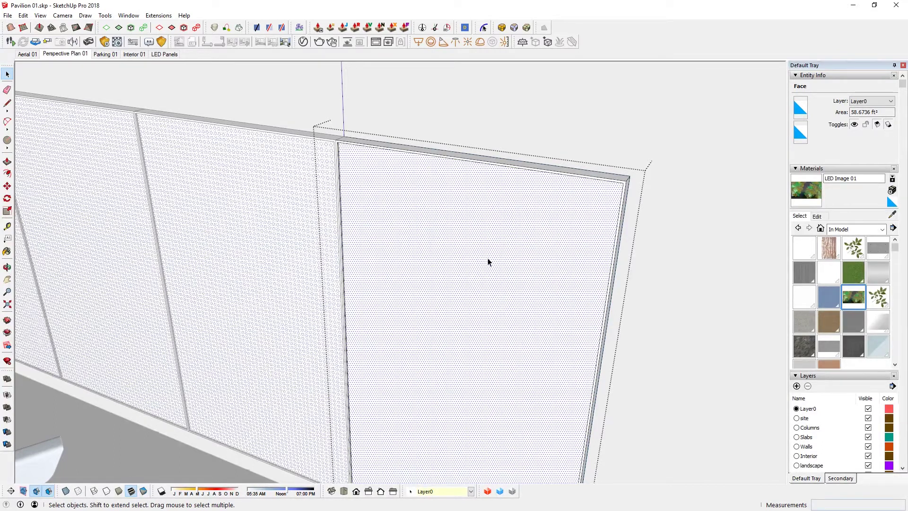
pyautogui.scroll(-2, 488, 261)
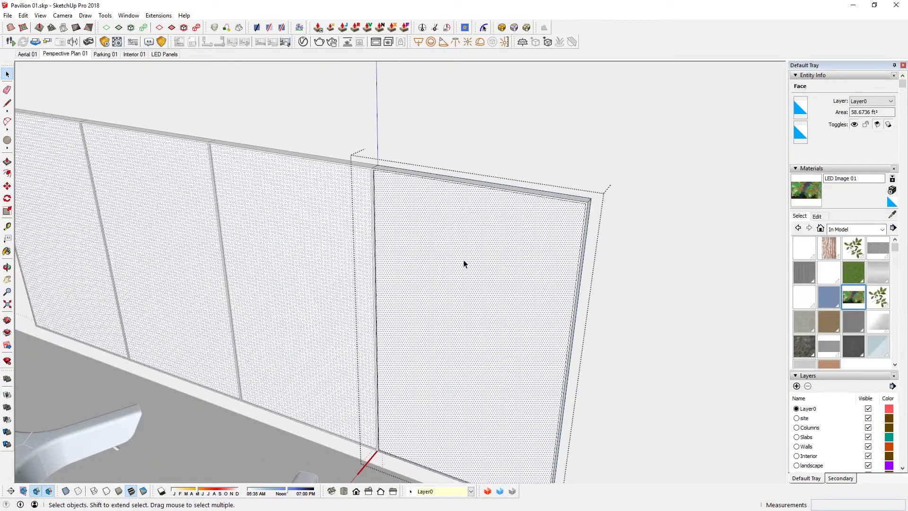
pyautogui.press('Escape')
# Step: Draw a rectangle over the blank fourth panel, from its upper inner frame corner to the diagonally opposite lower corner
pyautogui.moveTo(464, 261); pyautogui.dragTo(462, 223, button='middle')
pyautogui.press('r')
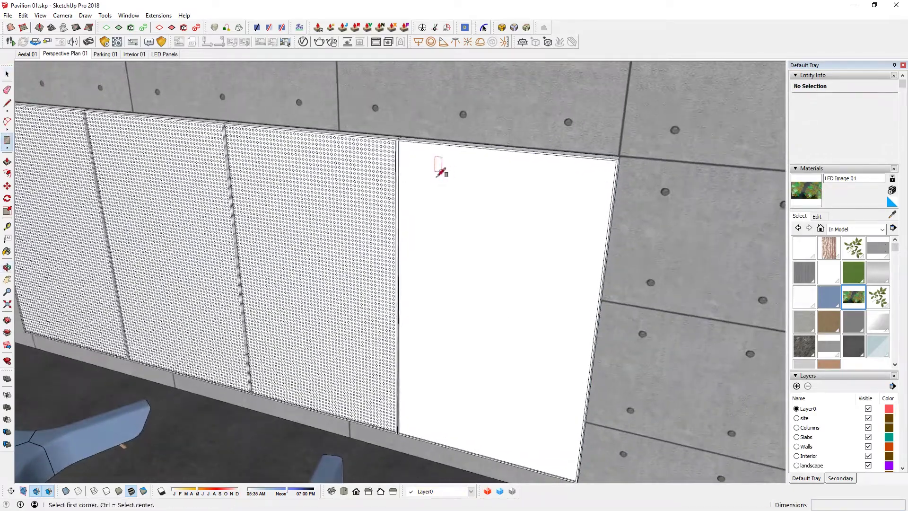
pyautogui.scroll(5, 416, 142)
pyautogui.click(378, 126)
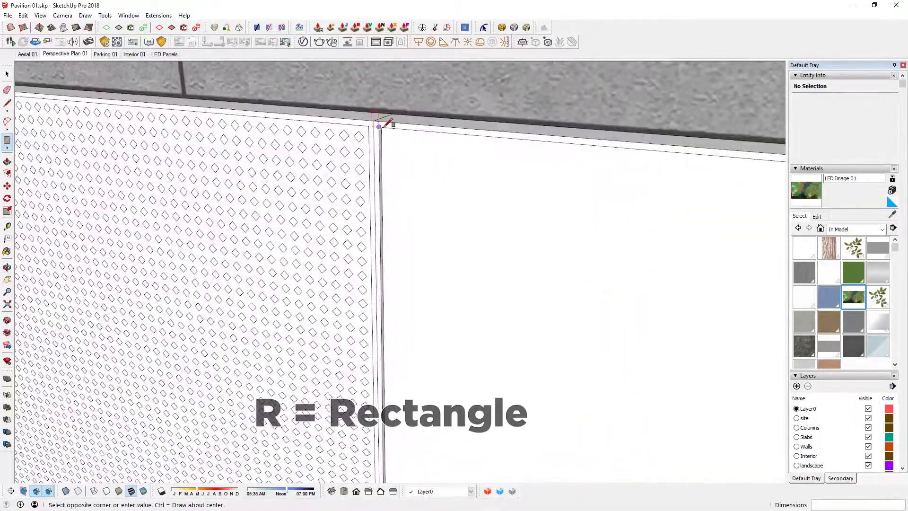
pyautogui.scroll(-5, 385, 124)
pyautogui.scroll(5, 546, 414)
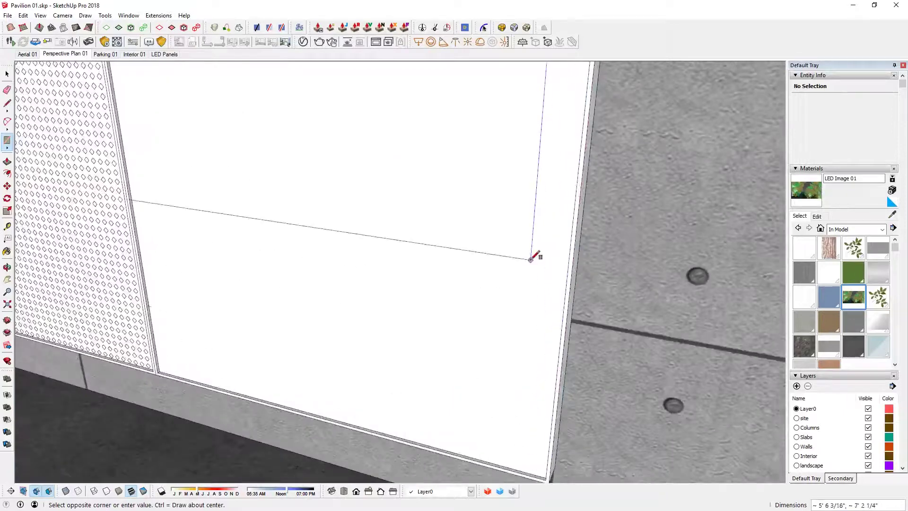
pyautogui.scroll(-2, 532, 257)
pyautogui.scroll(2, 536, 385)
pyautogui.click(559, 381)
# Step: Select the new rectangle on the fourth panel with its edges and make it a group
pyautogui.keyDown('shift'); pyautogui.moveTo(547, 365); pyautogui.dragTo(483, 358, button='middle'); pyautogui.keyUp('shift')
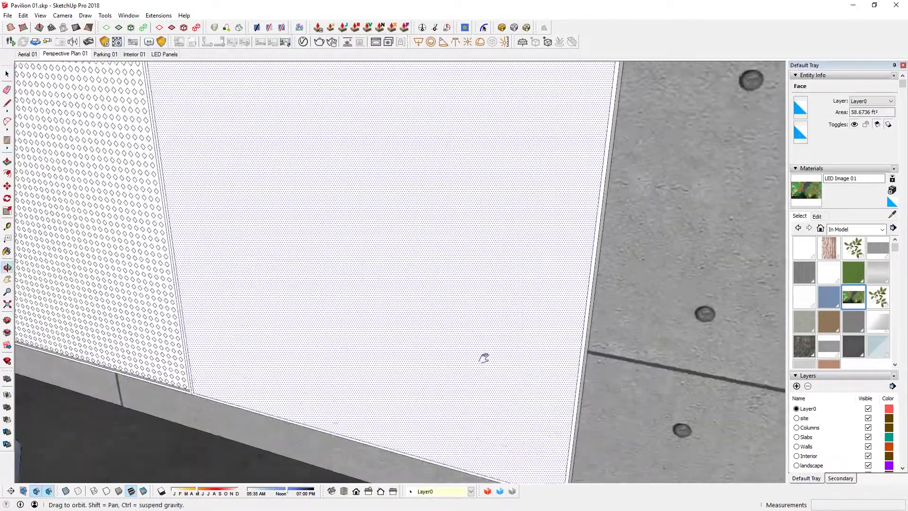
pyautogui.scroll(-6, 483, 358)
pyautogui.press('space')
pyautogui.doubleClick(470, 274)
pyautogui.rightClick(470, 274)
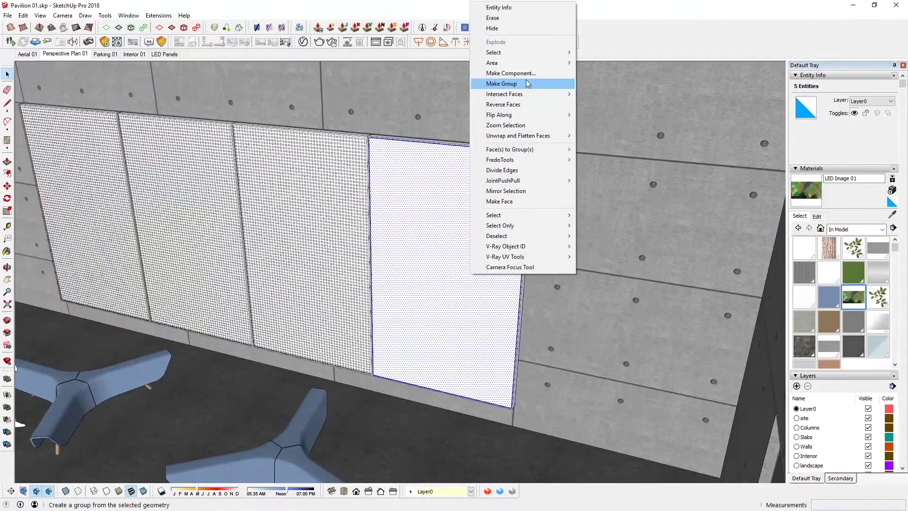
pyautogui.click(517, 84)
# Step: Open the rectangle group on the fourth panel and paint its face with the LED Image 01 material
pyautogui.doubleClick(454, 234)
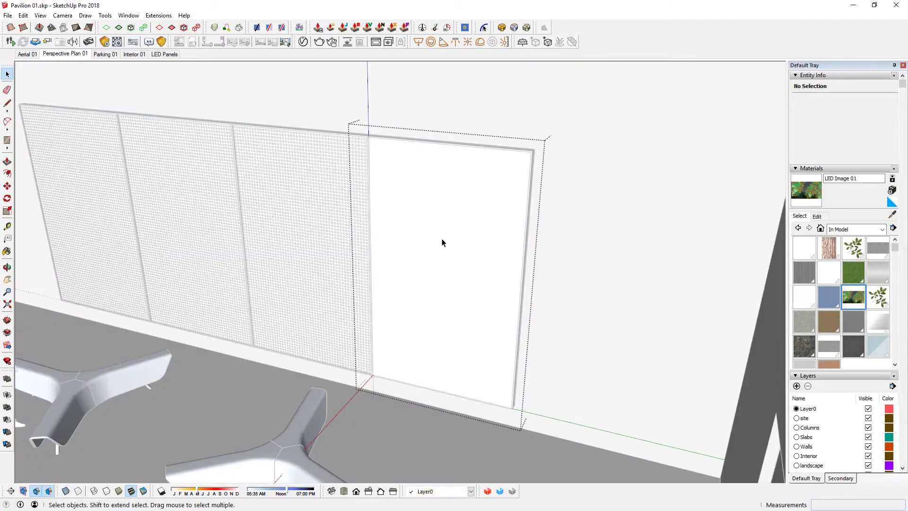
pyautogui.press('b')
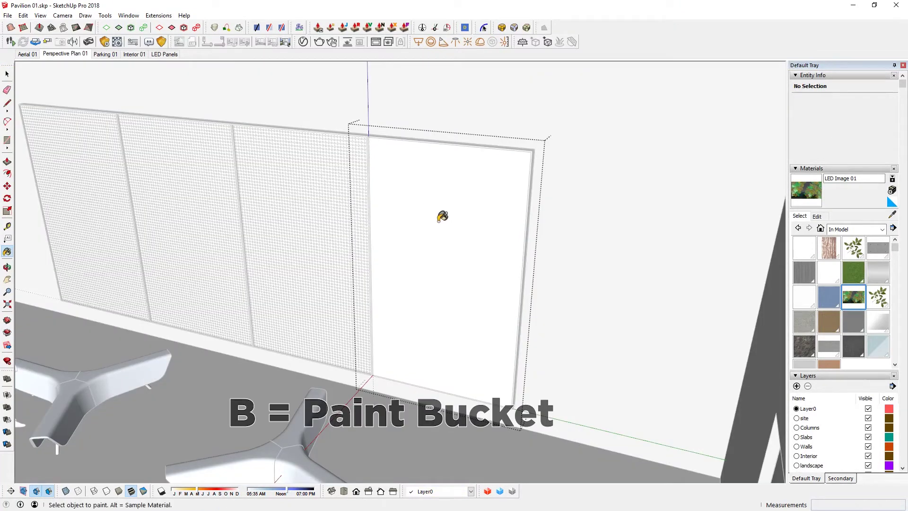
pyautogui.click(435, 223)
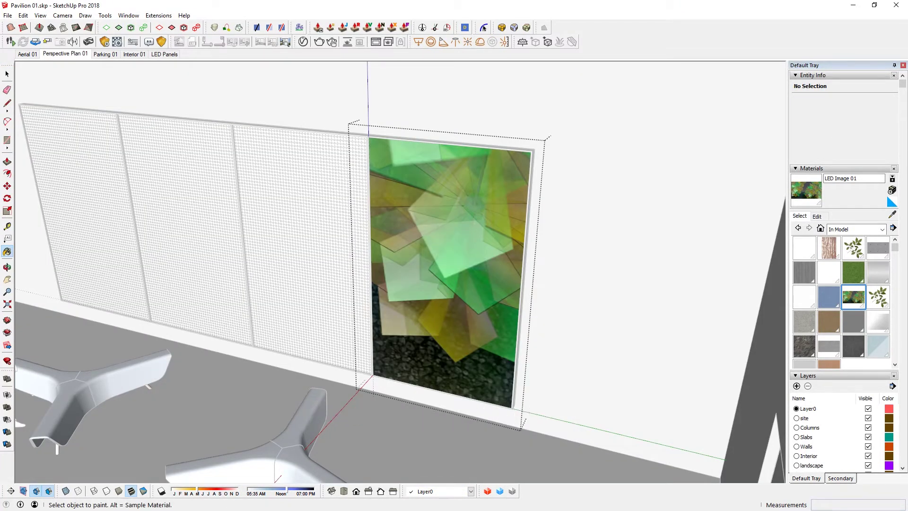
# Step: Reposition the texture on the fourth panel's face so the image spans all four panels, starting at the first panel's lower outer corner
pyautogui.press('space')
pyautogui.rightClick(457, 227)
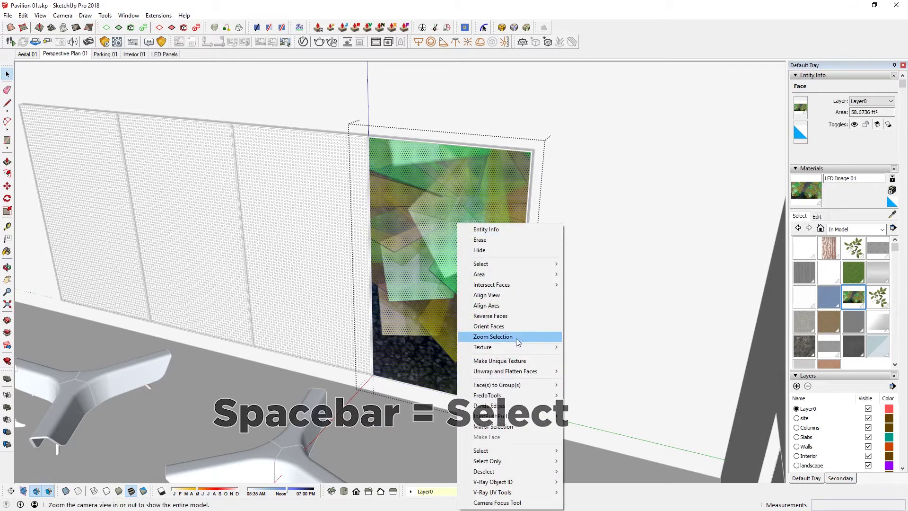
pyautogui.moveTo(520, 348)
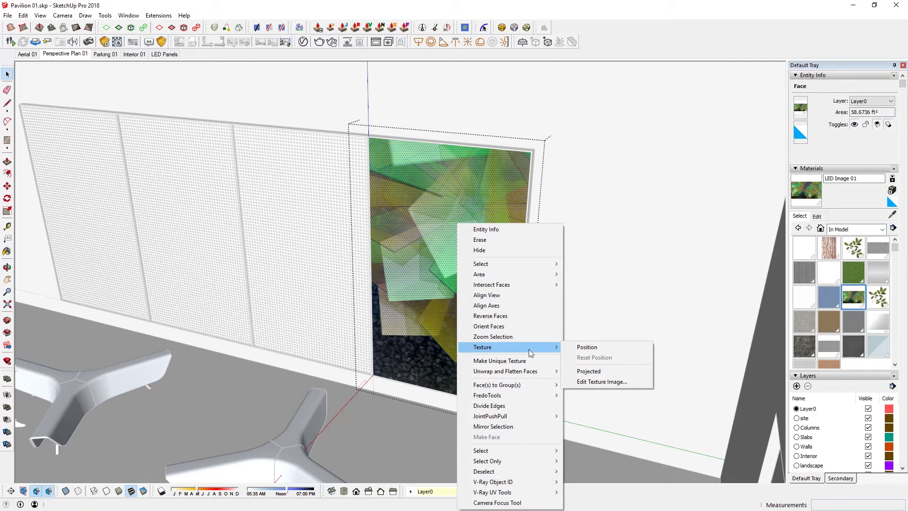
pyautogui.click(606, 349)
pyautogui.scroll(3, 468, 311)
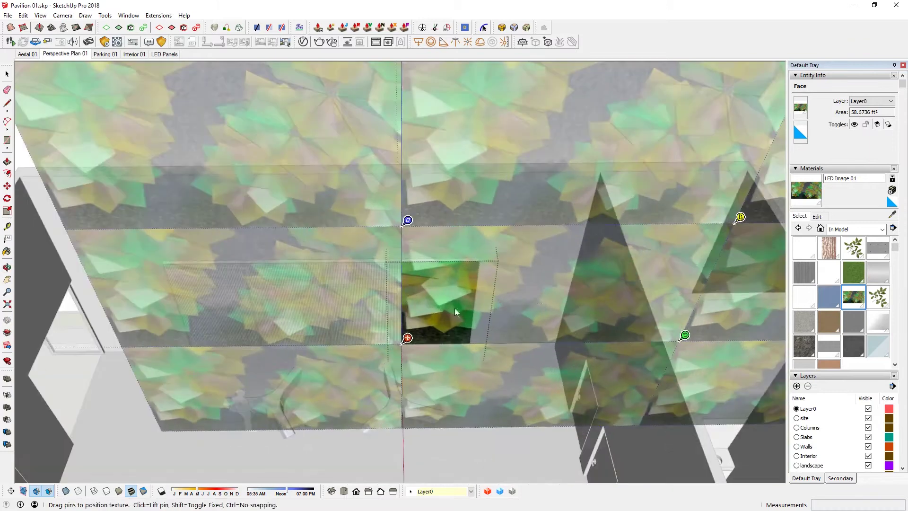
pyautogui.moveTo(455, 308); pyautogui.dragTo(506, 228)
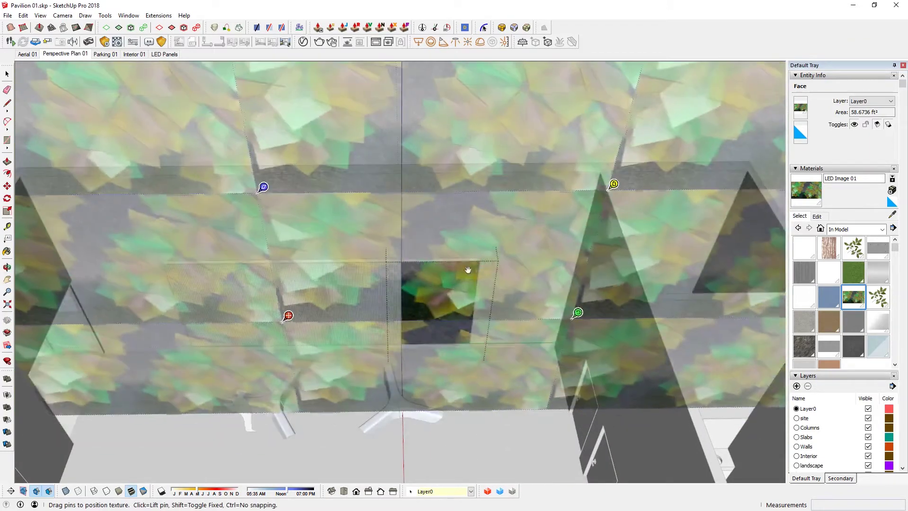
pyautogui.scroll(6, 213, 328)
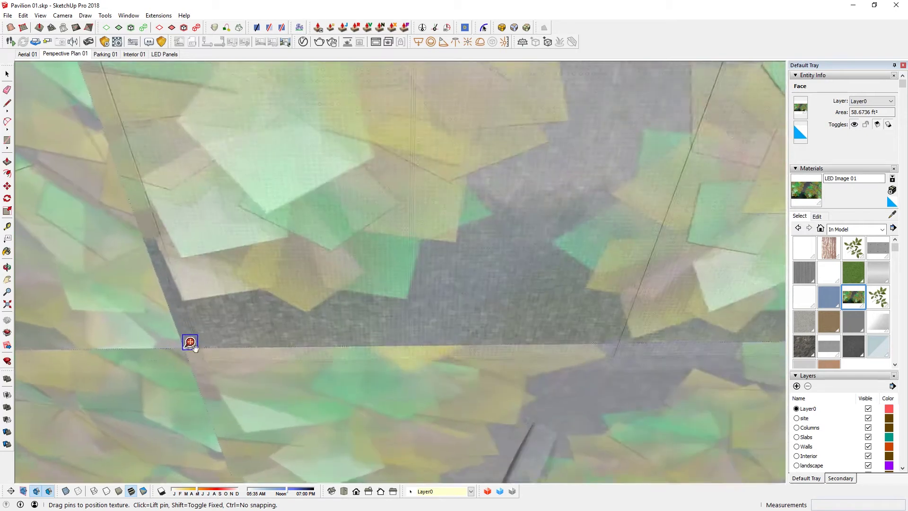
pyautogui.scroll(5, 190, 341)
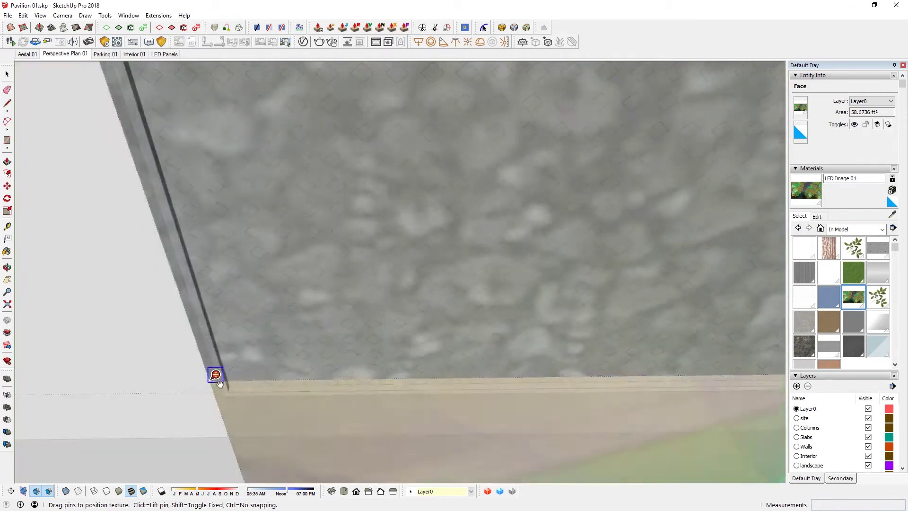
pyautogui.scroll(-10, 234, 386)
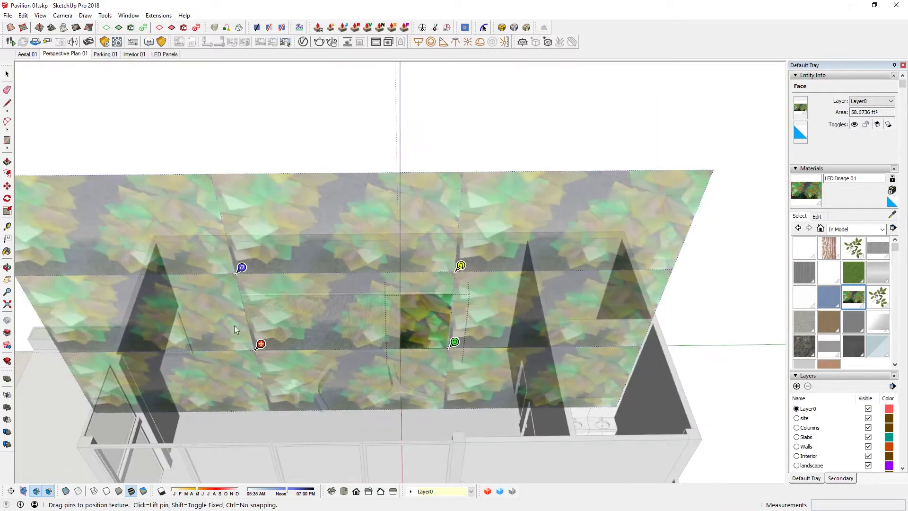
pyautogui.scroll(-3, 265, 309)
pyautogui.scroll(3, 265, 310)
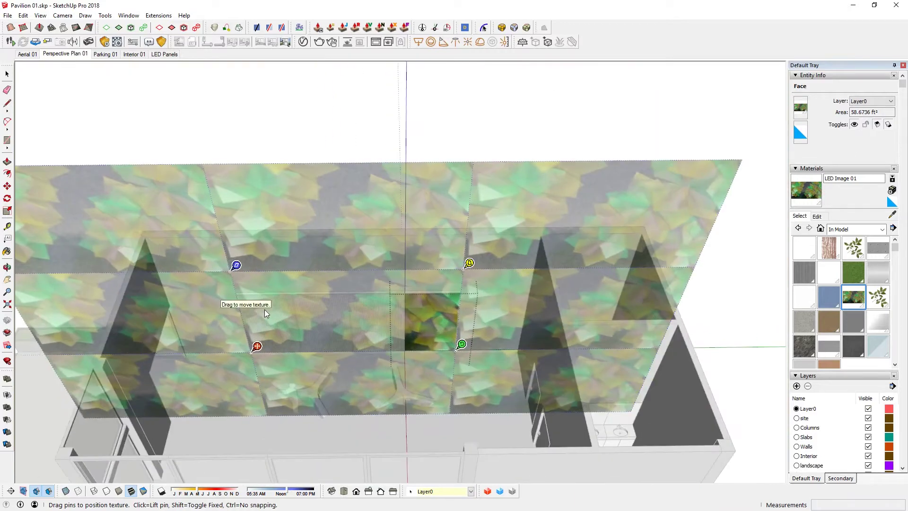
pyautogui.click(264, 309)
# Step: Set the texture on the fourth panel's face to Projected
pyautogui.rightClick(431, 326)
pyautogui.moveTo(502, 165)
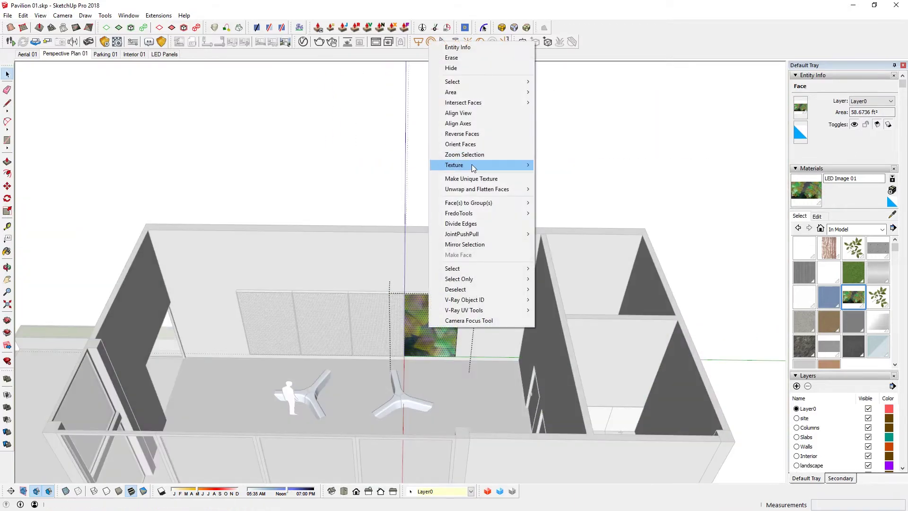
pyautogui.click(561, 189)
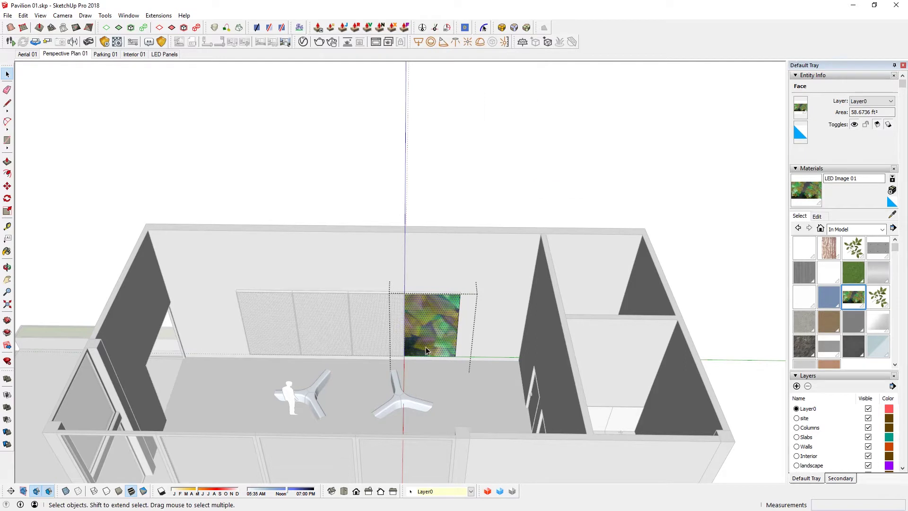
# Step: Sample the LED Image 01 texture from the fourth panel's face with the Paint Bucket
pyautogui.scroll(5, 452, 280)
pyautogui.press('b')
pyautogui.press('alt')
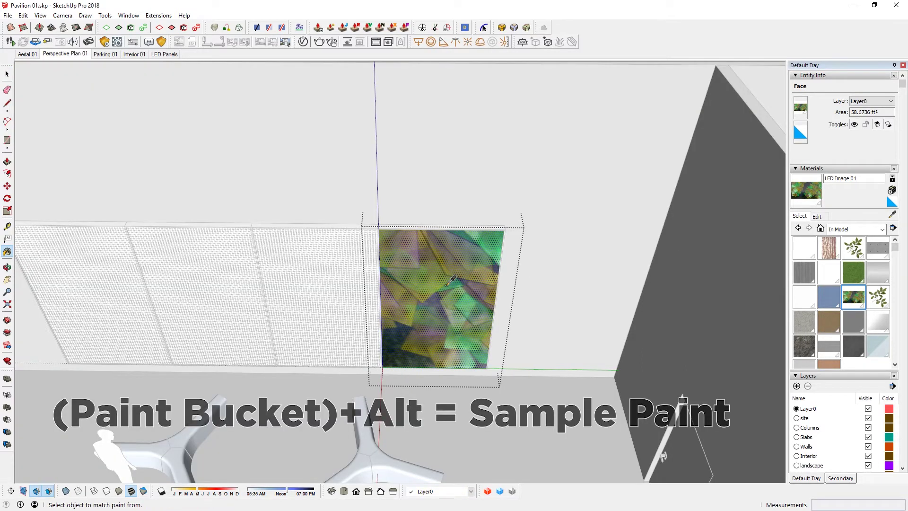
pyautogui.scroll(-3, 452, 280)
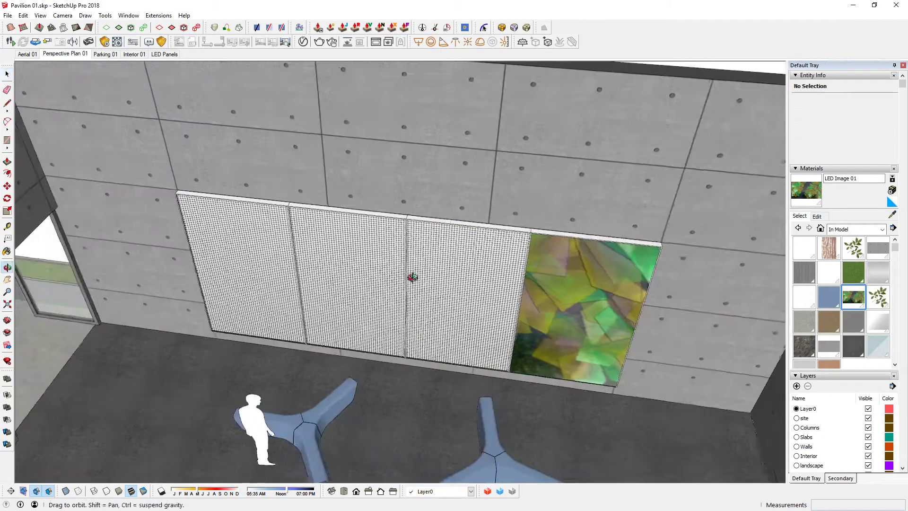
# Step: Open the third panel's diamond grid group and paint everything in it with the sampled LED Image 01 texture
pyautogui.click(462, 263)
pyautogui.doubleClick(491, 253)
pyautogui.scroll(3, 464, 293)
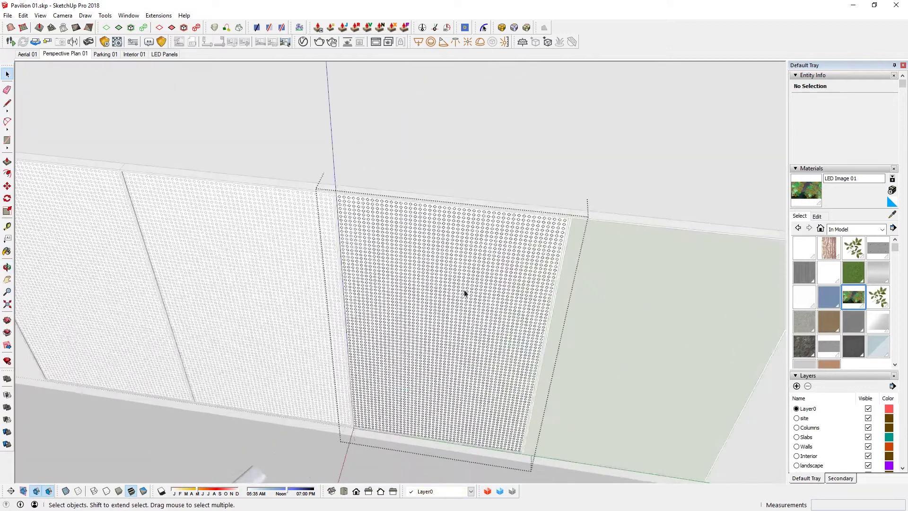
pyautogui.hotkey('ctrl', 'a')
pyautogui.press('b')
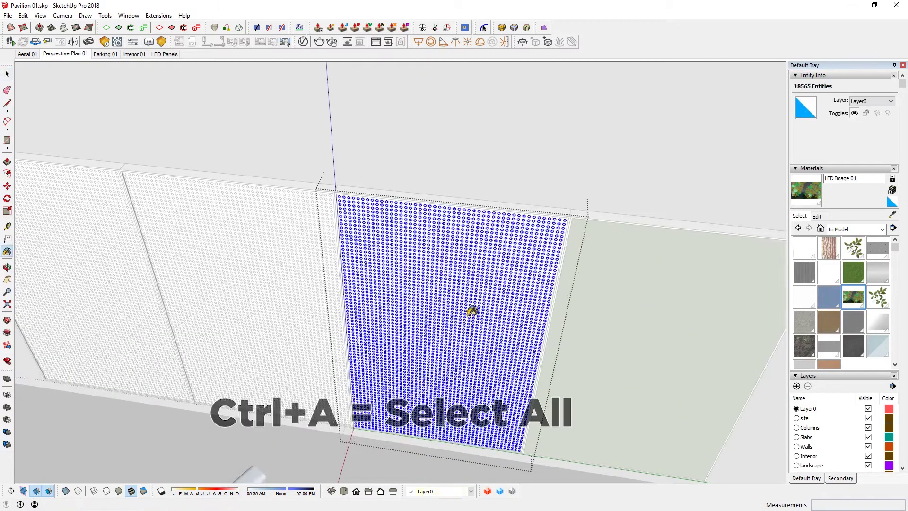
pyautogui.scroll(3, 466, 284)
pyautogui.scroll(3, 459, 271)
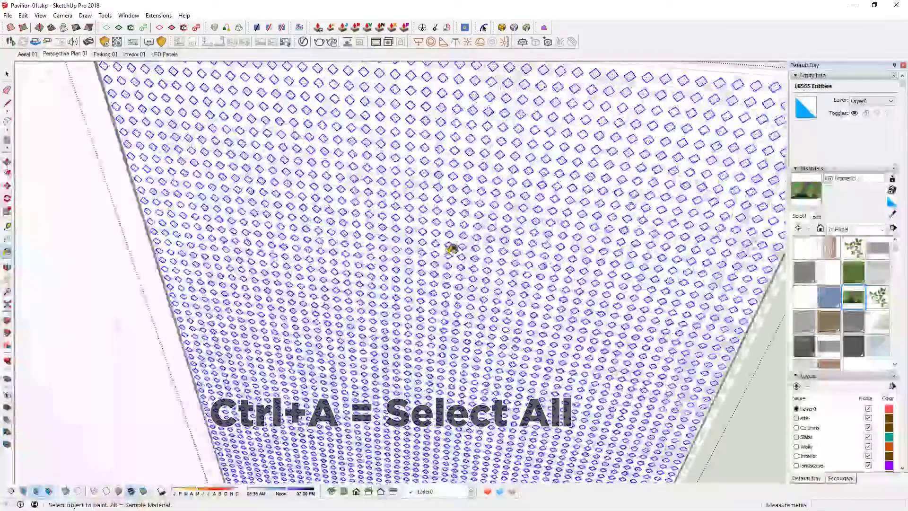
pyautogui.click(371, 233)
pyautogui.scroll(-5, 371, 233)
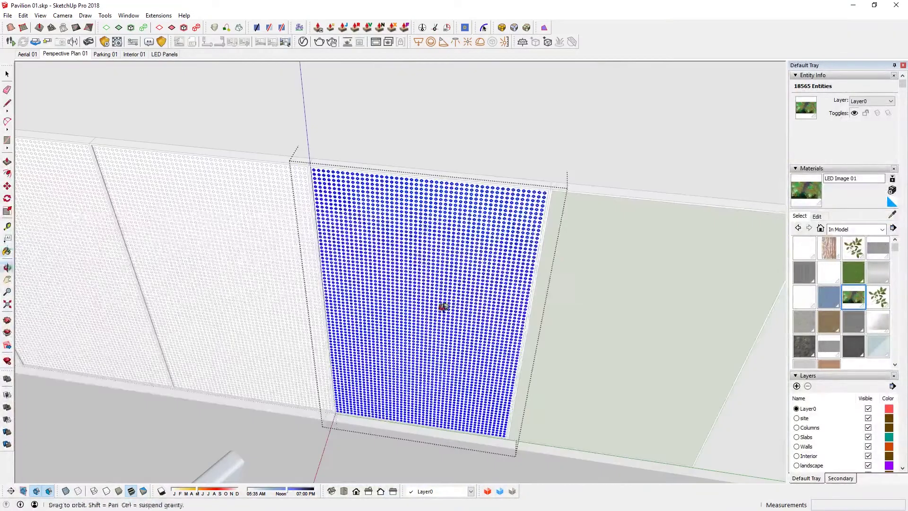
pyautogui.moveTo(442, 308)
pyautogui.mouseDown(button='middle')
pyautogui.moveTo(470, 205)
pyautogui.moveTo(610, 271)
pyautogui.mouseUp(button='middle')
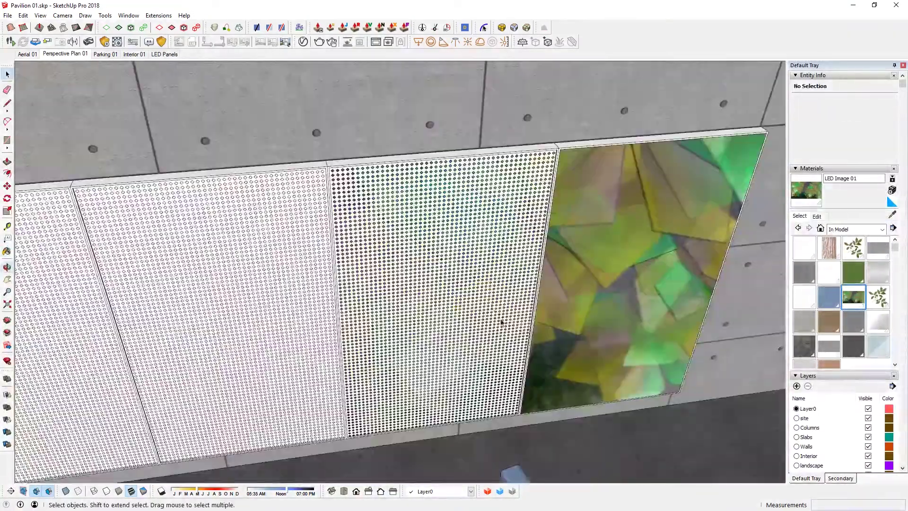
pyautogui.moveTo(502, 320); pyautogui.dragTo(371, 270, button='middle')
# Step: Open the third panel's grid group and draw a rectangle around the diamonds, from the upper corner to the opposite lower corner
pyautogui.doubleClick(501, 256)
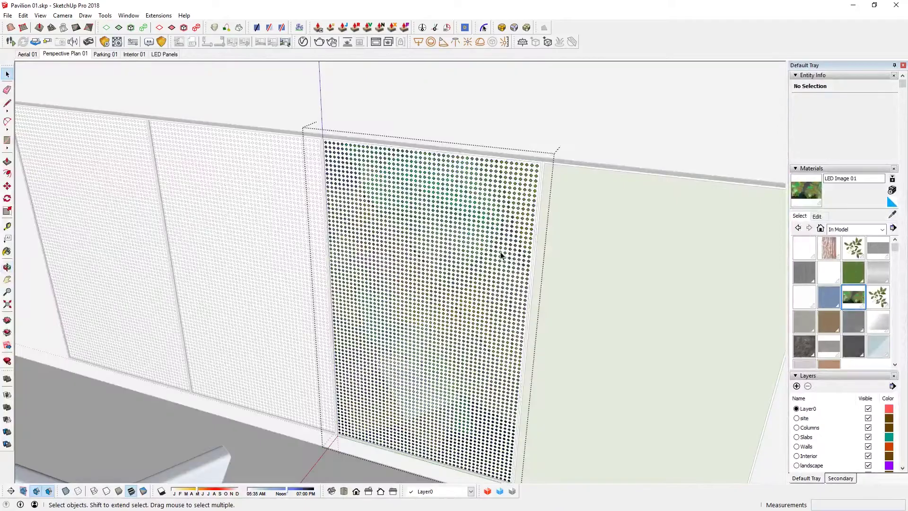
pyautogui.scroll(4, 361, 179)
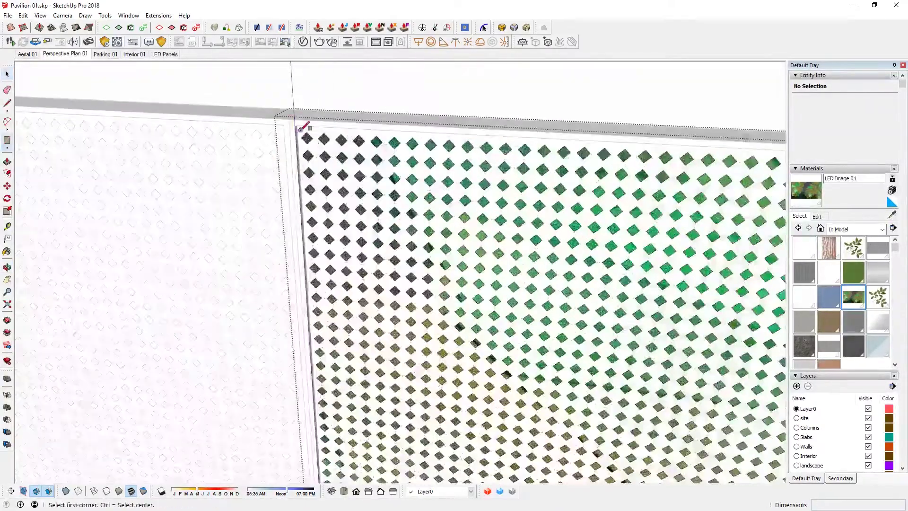
pyautogui.scroll(-6, 361, 213)
pyautogui.moveTo(361, 213); pyautogui.dragTo(443, 351, button='middle')
pyautogui.press('r')
pyautogui.scroll(3, 439, 351)
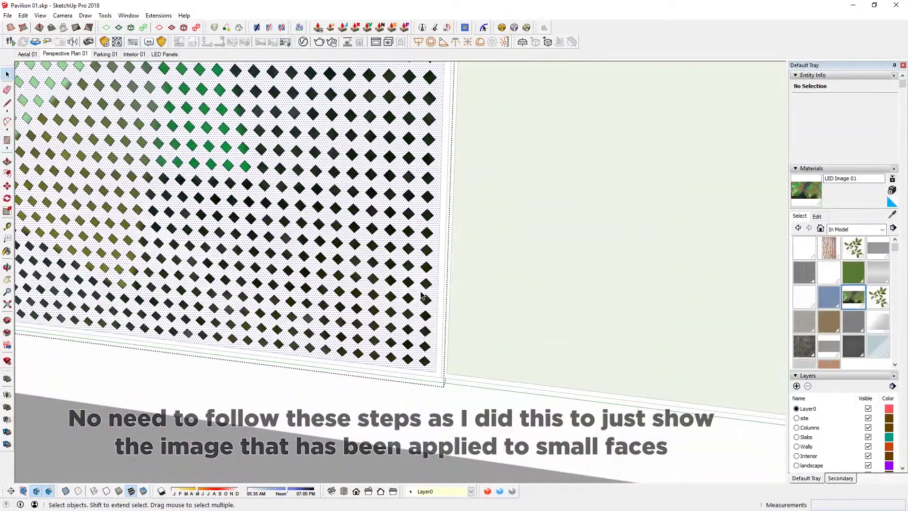
# Step: Paint the rectangle face between the third panel's diamonds with LED Image 01 and inspect how the image runs across the grid
pyautogui.click(440, 366)
pyautogui.press('b')
pyautogui.scroll(5, 423, 286)
pyautogui.scroll(-3, 416, 335)
pyautogui.moveTo(386, 191); pyautogui.dragTo(405, 127, button='middle')
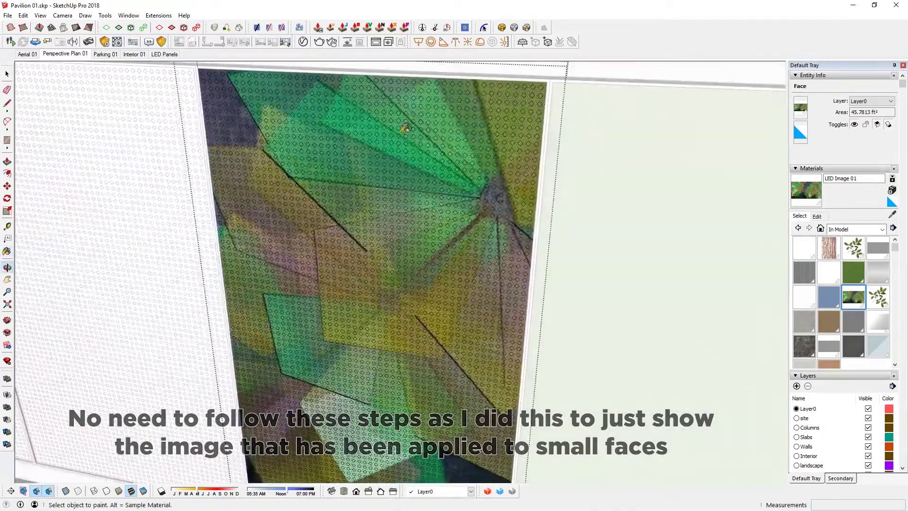
pyautogui.press('space')
pyautogui.scroll(3, 349, 253)
pyautogui.scroll(-5, 349, 253)
pyautogui.scroll(3, 624, 222)
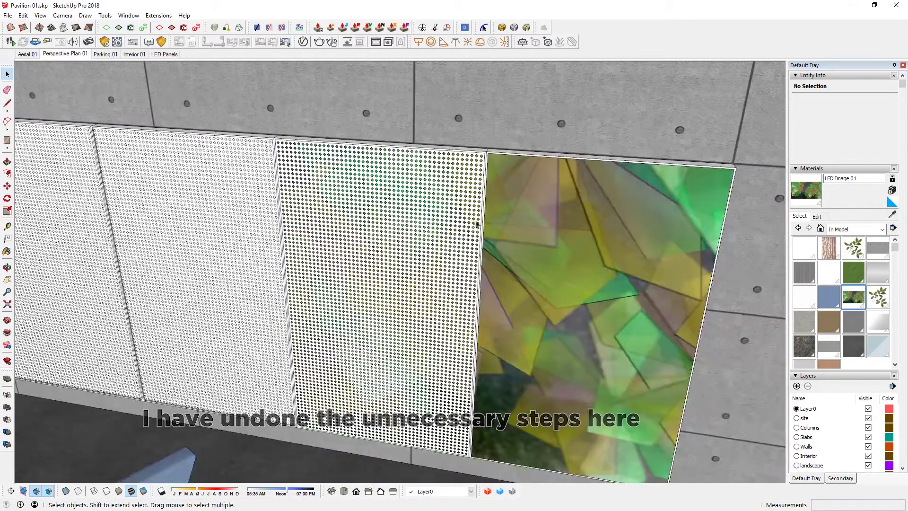
# Step: Open the second panel's diamond grid group and paint everything in it with LED Image 01
pyautogui.click(376, 186)
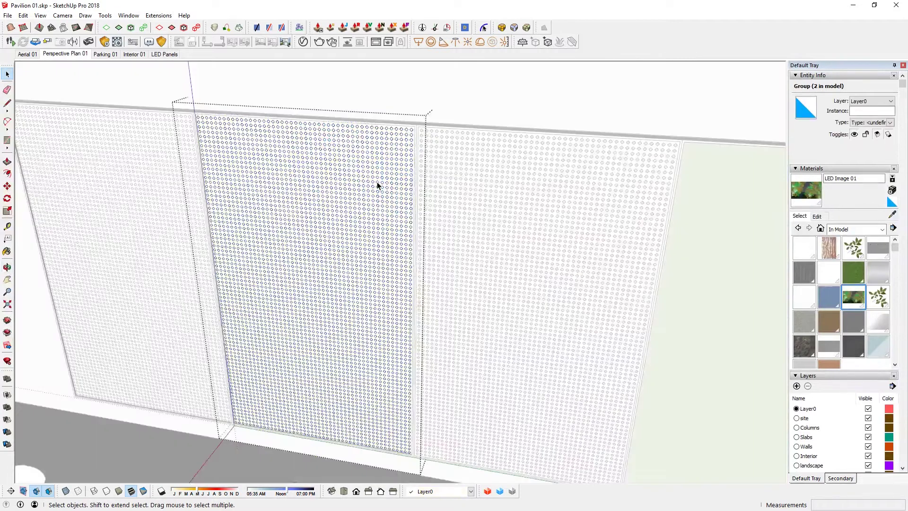
pyautogui.doubleClick(377, 185)
pyautogui.hotkey('ctrl', 'a')
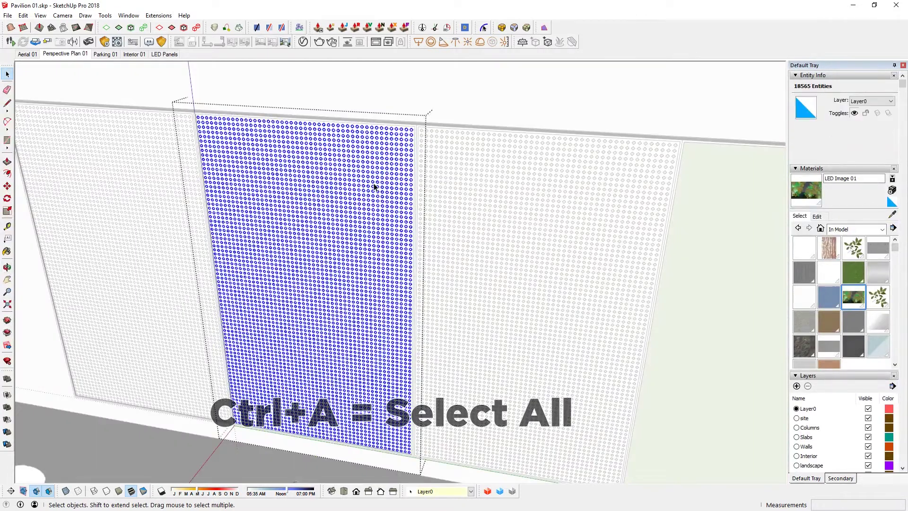
pyautogui.press('b')
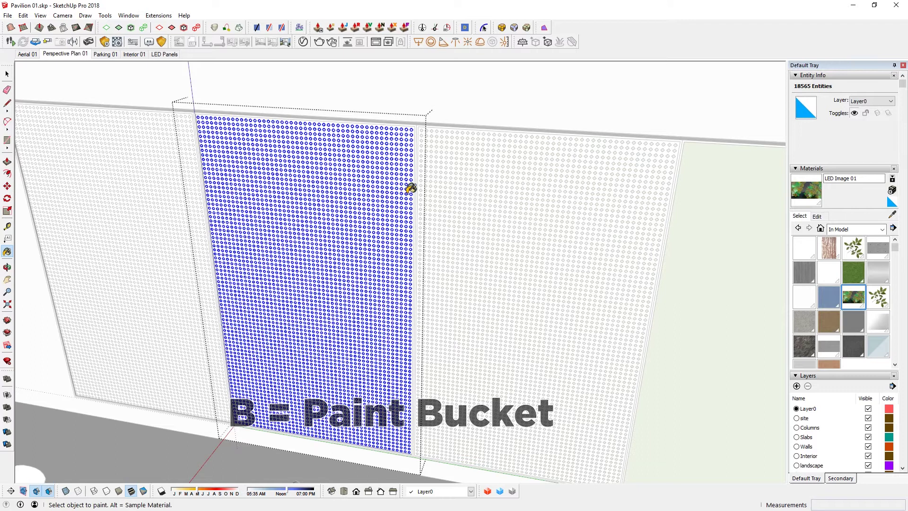
# Step: Paint everything in the first panel's diamond grid group with LED Image 01
pyautogui.press('space')
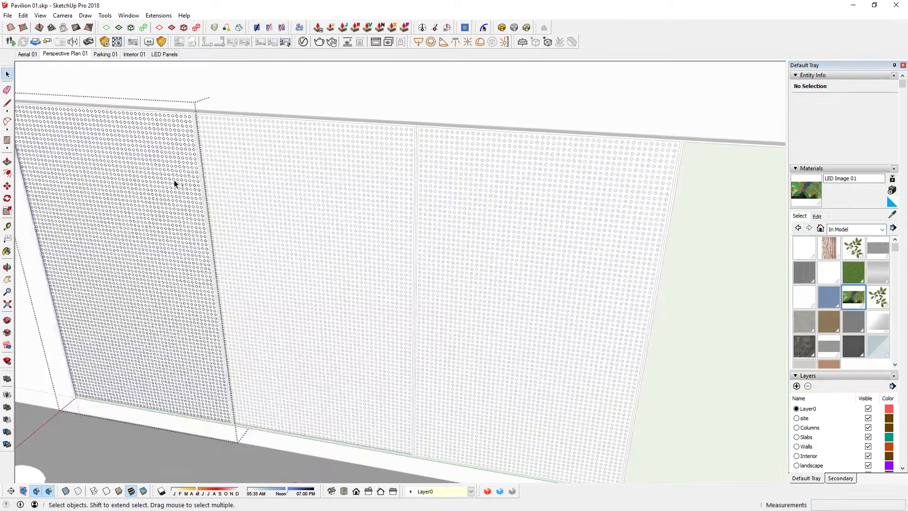
pyautogui.hotkey('ctrl', 'a')
pyautogui.press('b')
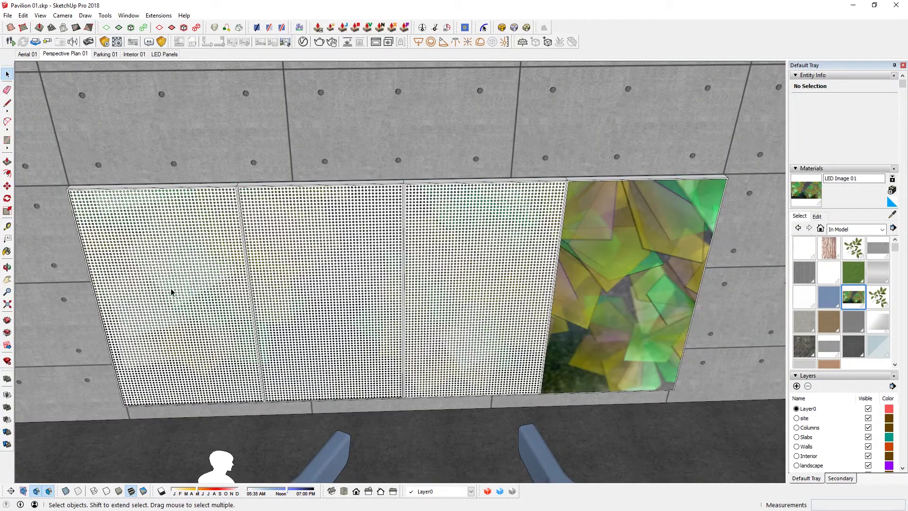
# Step: Create a dark grey material named Panel 01 with its lightness set to 24
pyautogui.click(892, 202)
pyautogui.click(892, 190)
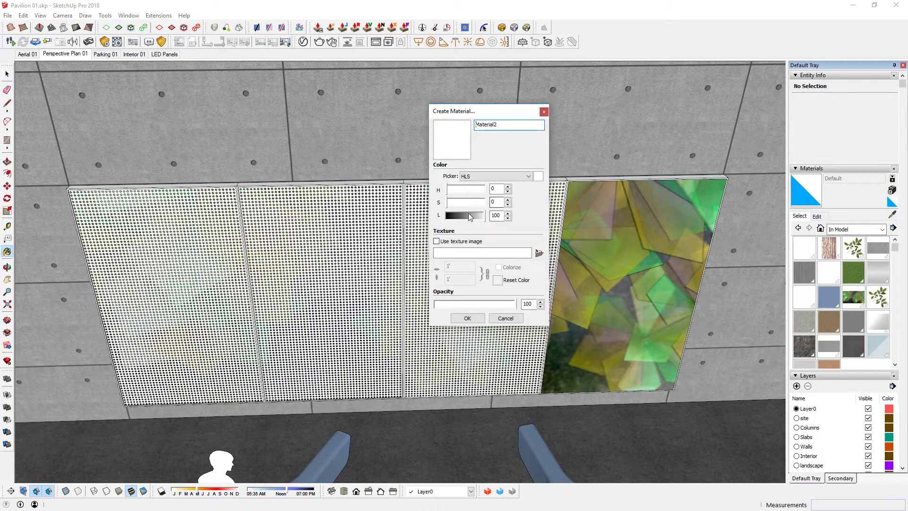
pyautogui.moveTo(457, 218); pyautogui.dragTo(457, 221)
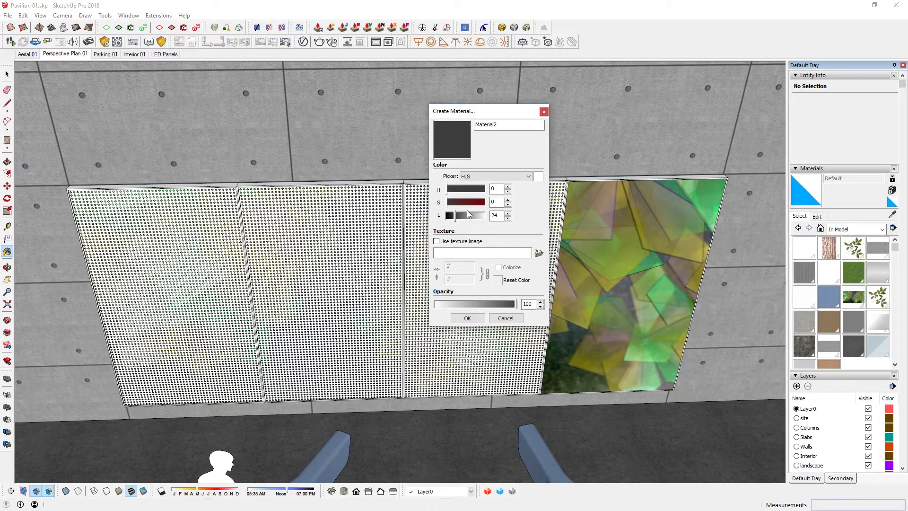
pyautogui.doubleClick(492, 125)
pyautogui.click(467, 318)
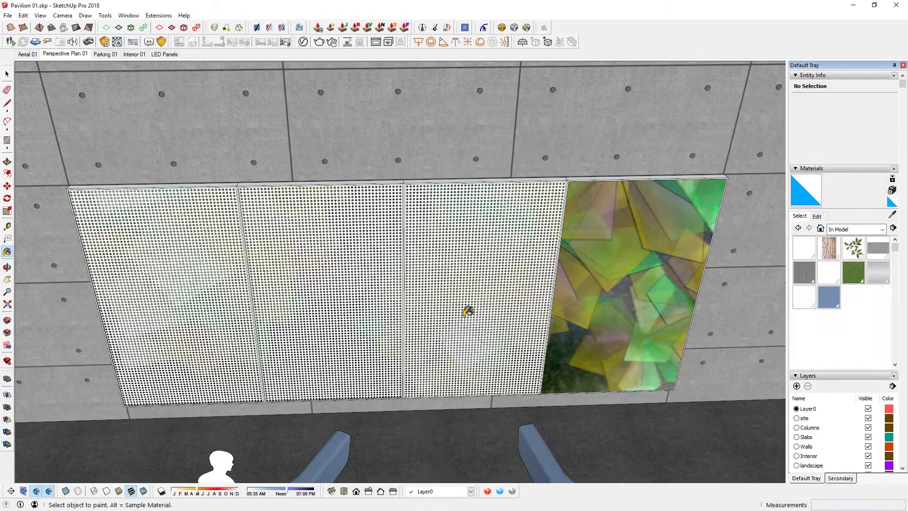
# Step: Paint the bodies of the wall-mounted LED panels with the Panel 01 material
pyautogui.click(596, 175)
pyautogui.click(546, 175)
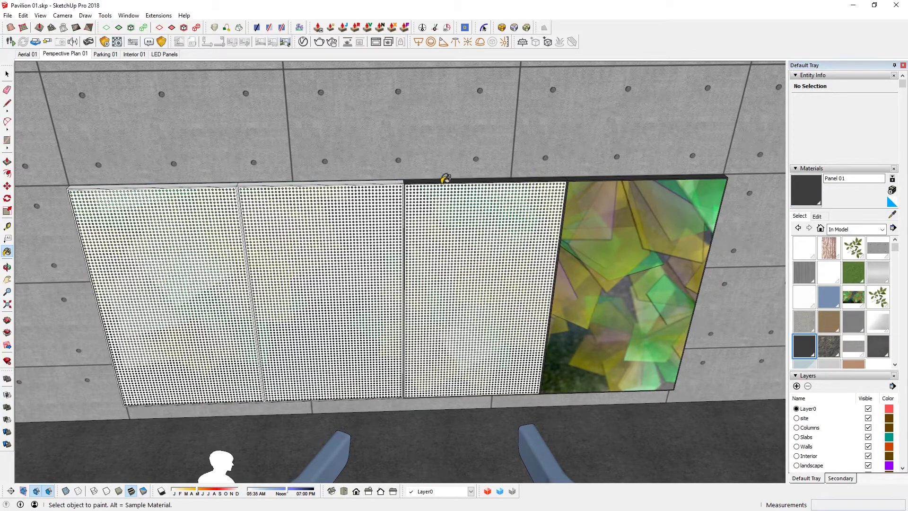
pyautogui.click(379, 180)
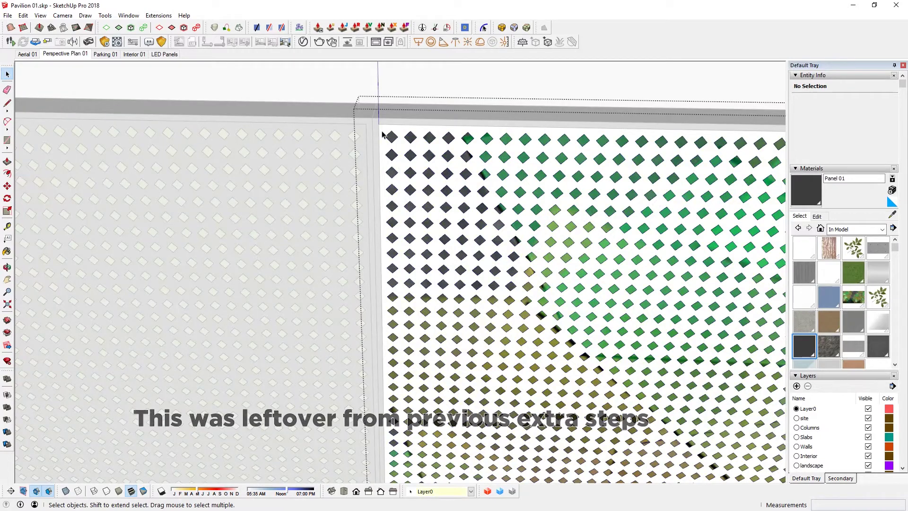
# Step: Delete the leftover rectangle face and its border edges from the third panel's grid group
pyautogui.click(383, 135)
pyautogui.press('Delete')
pyautogui.press('e')
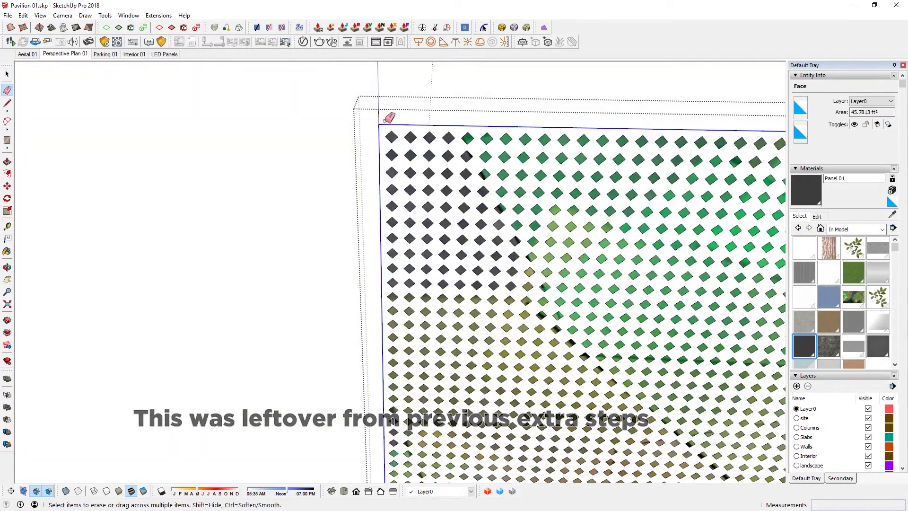
pyautogui.scroll(-5, 456, 178)
pyautogui.scroll(5, 456, 178)
pyautogui.moveTo(456, 179); pyautogui.dragTo(536, 189, button='middle')
pyautogui.press('space')
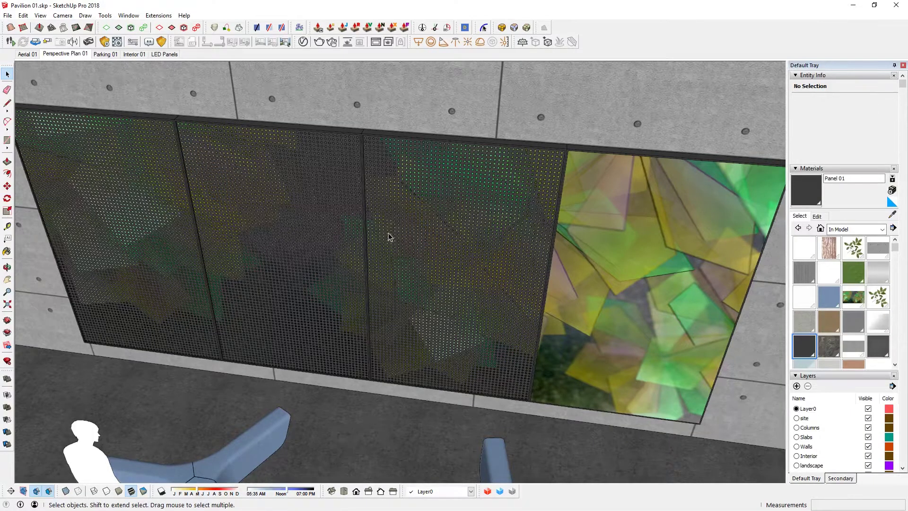
# Step: Open the V-Ray Asset Editor and load LED Image 01 into it by sampling the fourth panel's face
pyautogui.moveTo(388, 236); pyautogui.dragTo(416, 322, button='middle')
pyautogui.click(303, 42)
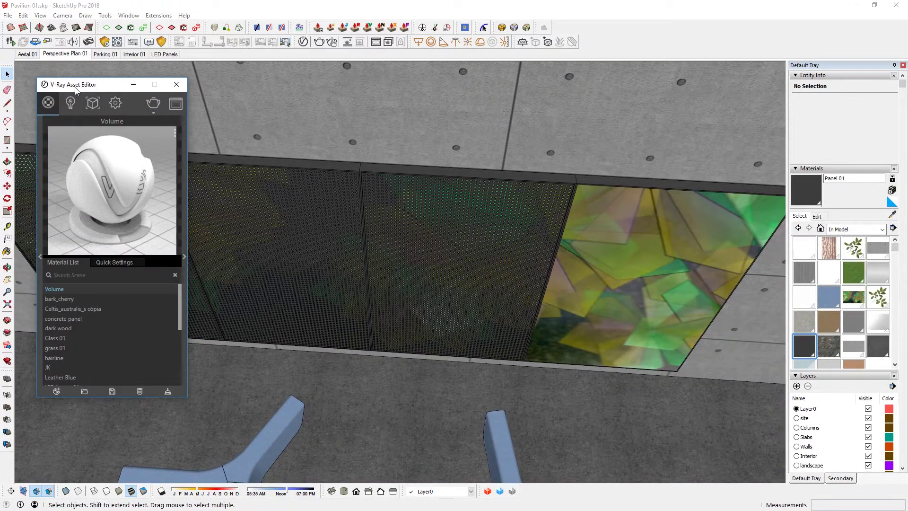
pyautogui.moveTo(634, 237); pyautogui.dragTo(640, 248, button='middle')
pyautogui.press('b')
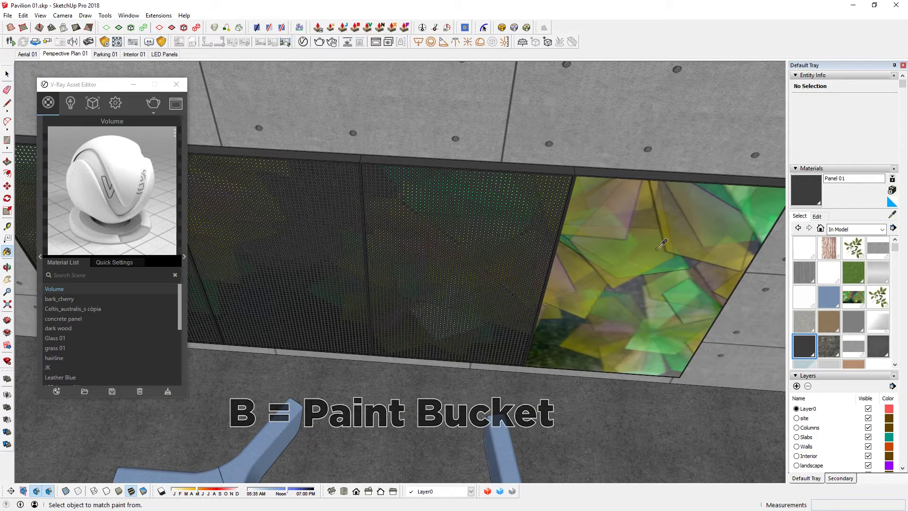
pyautogui.keyDown('alt'); pyautogui.click(661, 244); pyautogui.keyUp('alt')
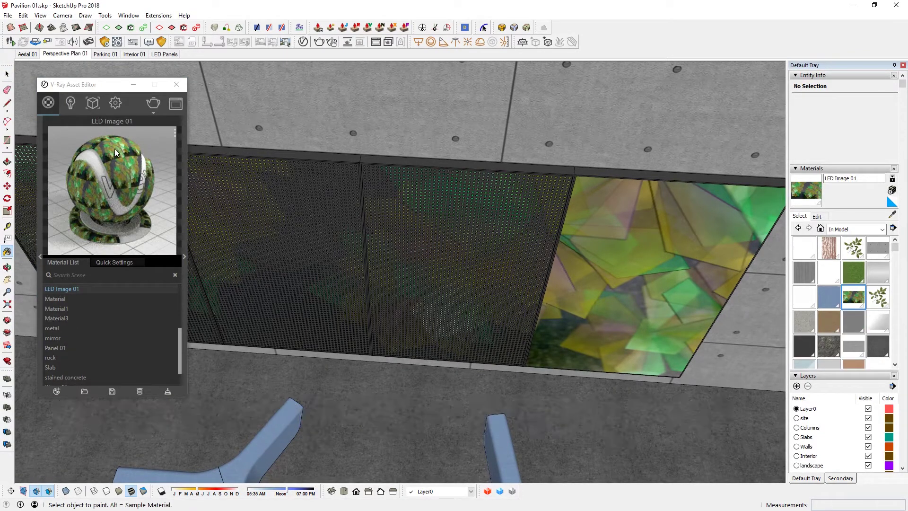
# Step: Expand the LED Image 01 material settings and add an Emissive layer
pyautogui.click(185, 261)
pyautogui.click(185, 261)
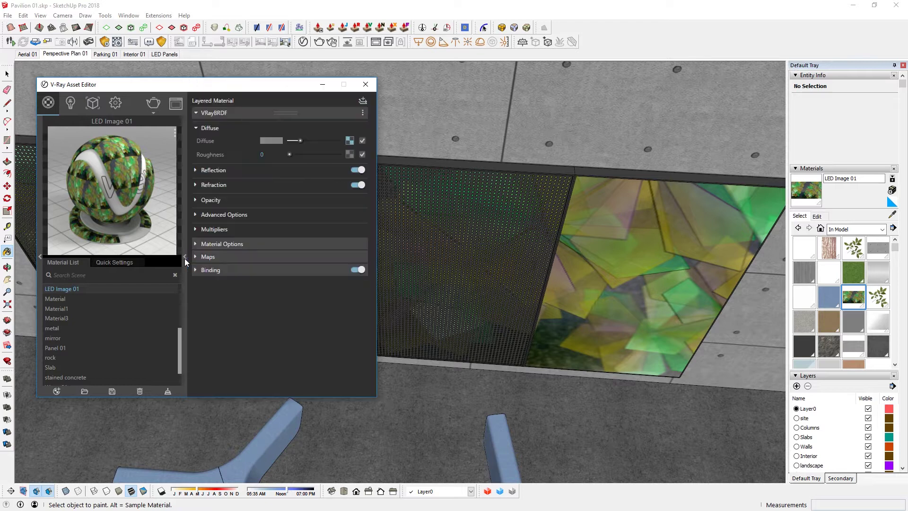
pyautogui.click(363, 102)
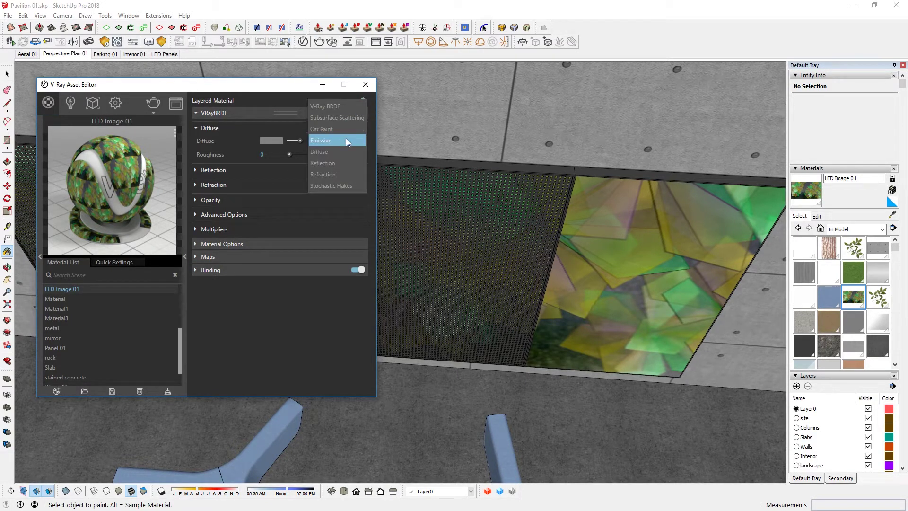
pyautogui.click(331, 140)
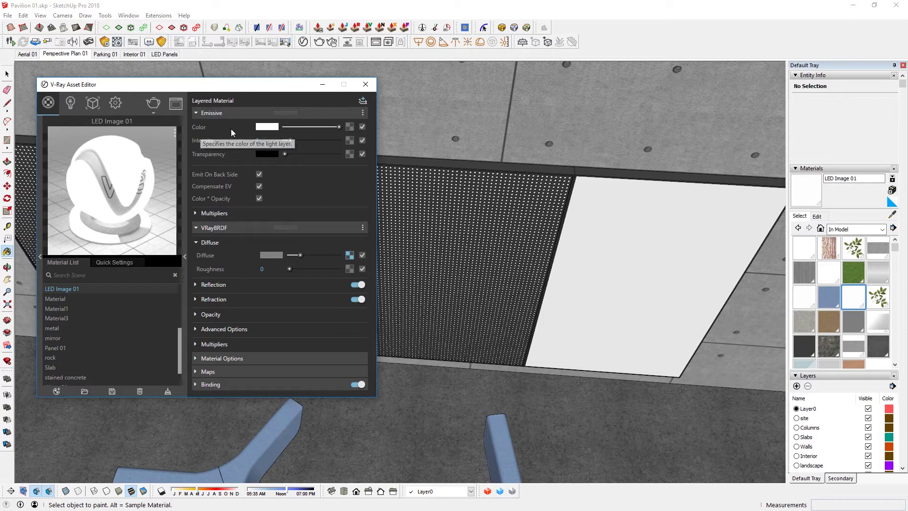
# Step: Assign LED Screen Image 02.jpg as a bitmap to the emissive layer's color
pyautogui.click(350, 126)
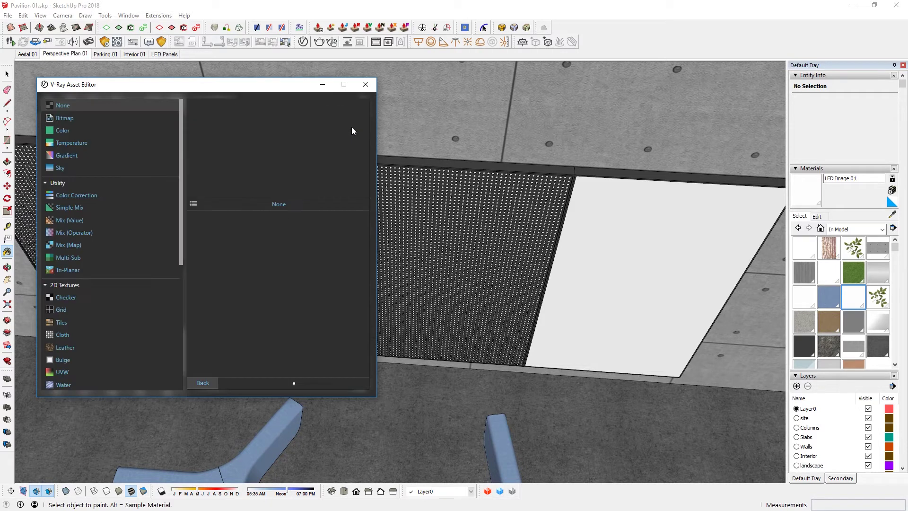
pyautogui.click(63, 119)
pyautogui.click(205, 181)
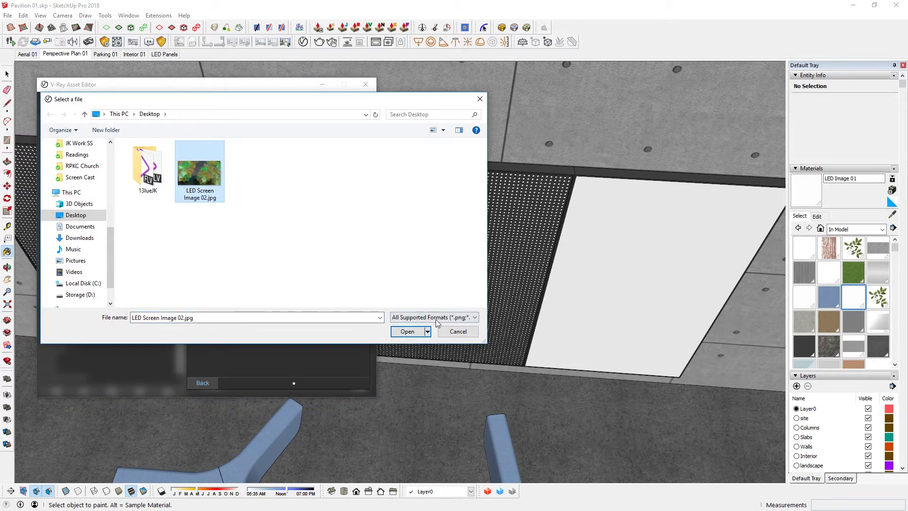
pyautogui.click(409, 331)
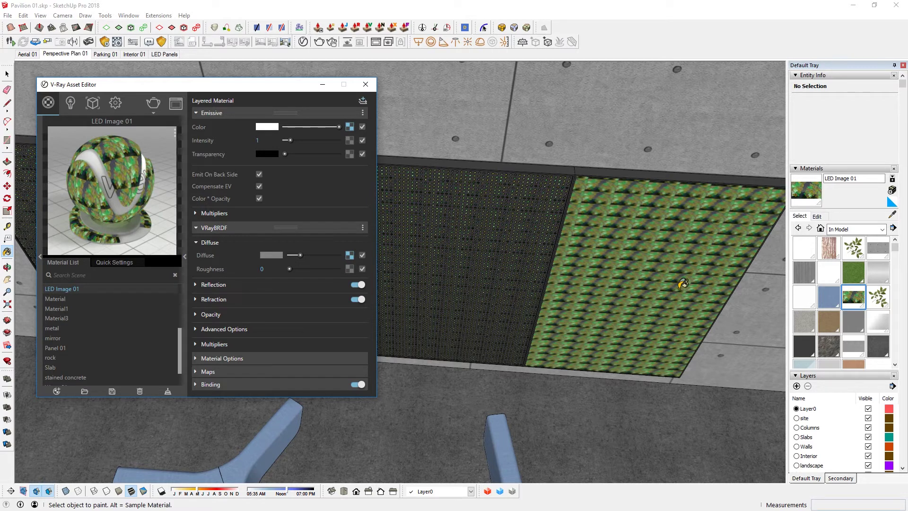
# Step: Undo the last V-Ray update to the LED Image 01 material
pyautogui.click(24, 15)
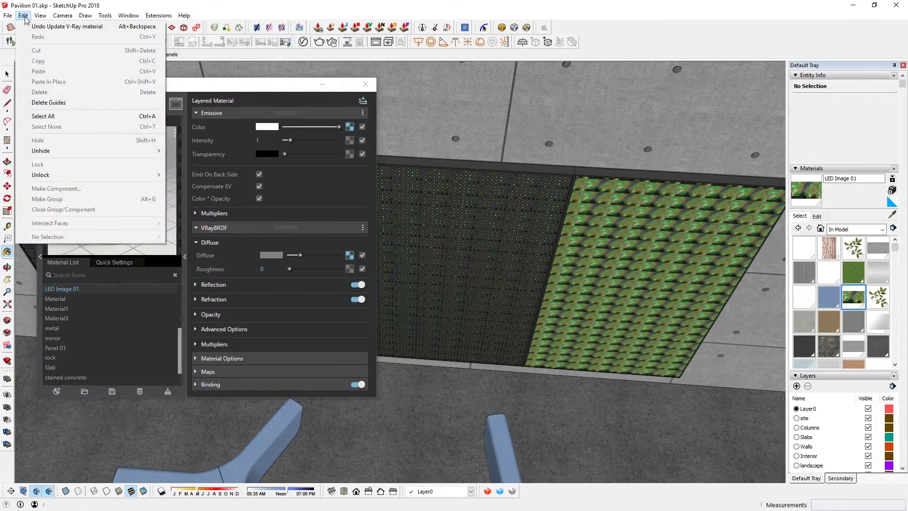
pyautogui.click(31, 28)
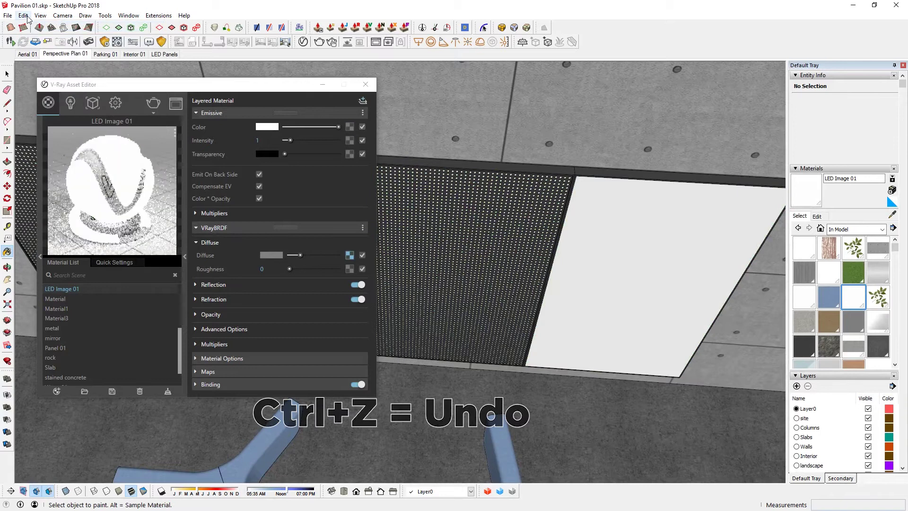
# Step: Restore the image texture on the LED Image 01 material and set its emissive intensity to 2
pyautogui.click(23, 16)
pyautogui.click(33, 37)
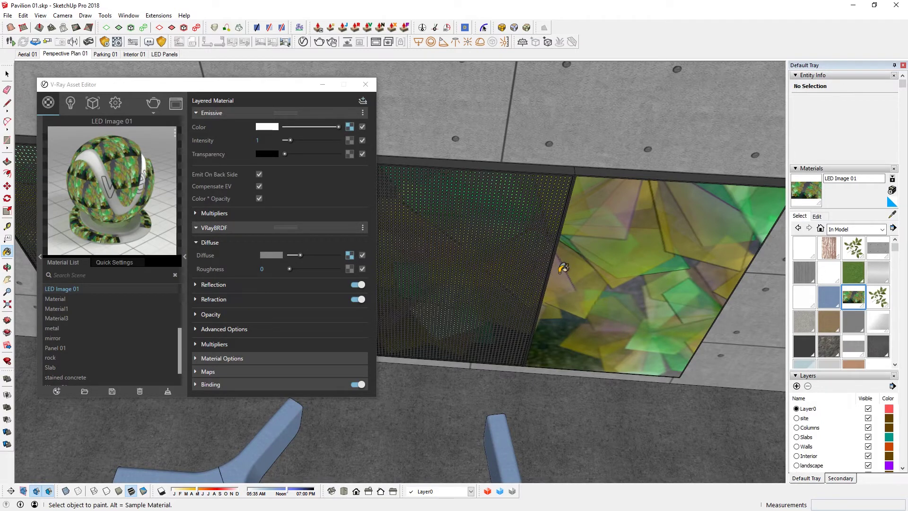
pyautogui.doubleClick(258, 140)
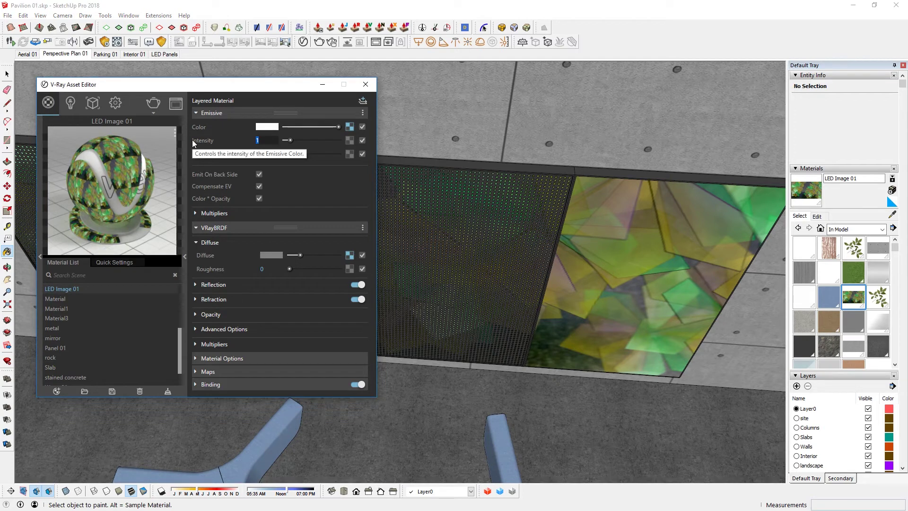
pyautogui.write('2')
pyautogui.press('Return')
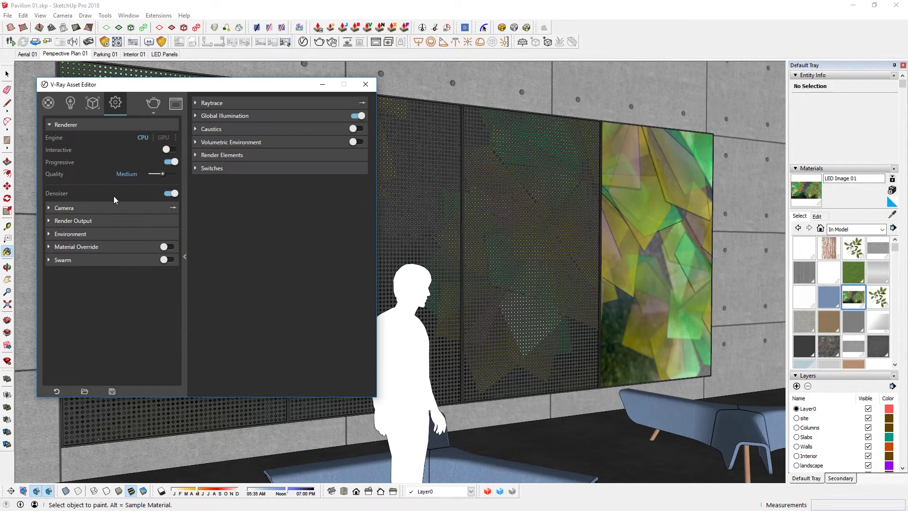
# Step: Set the render output image width to 800, run a test render of the current perspective, and stop it at a rough preview
pyautogui.click(80, 226)
pyautogui.doubleClick(121, 260)
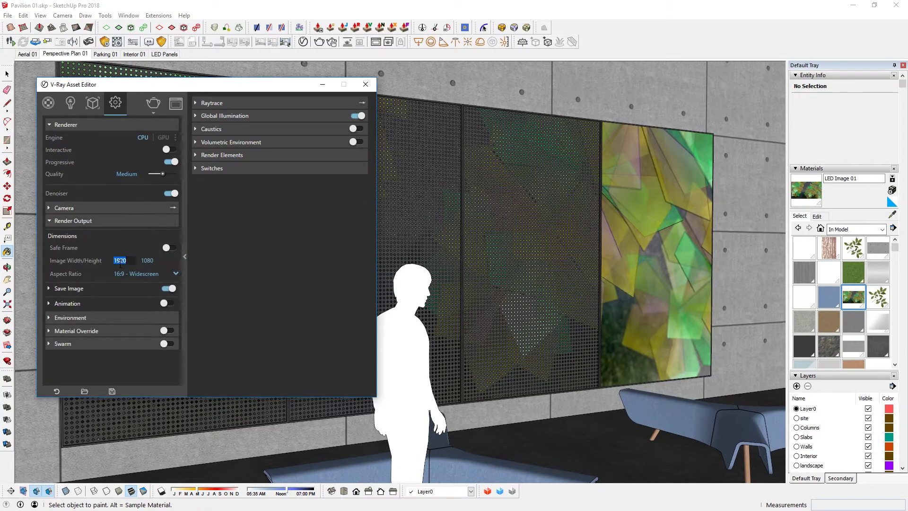
pyautogui.write('800')
pyautogui.press('Return')
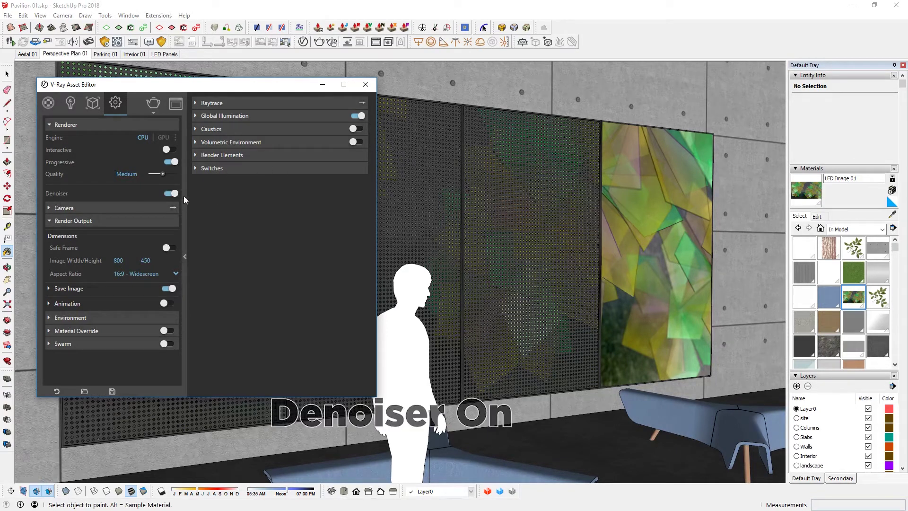
pyautogui.click(153, 102)
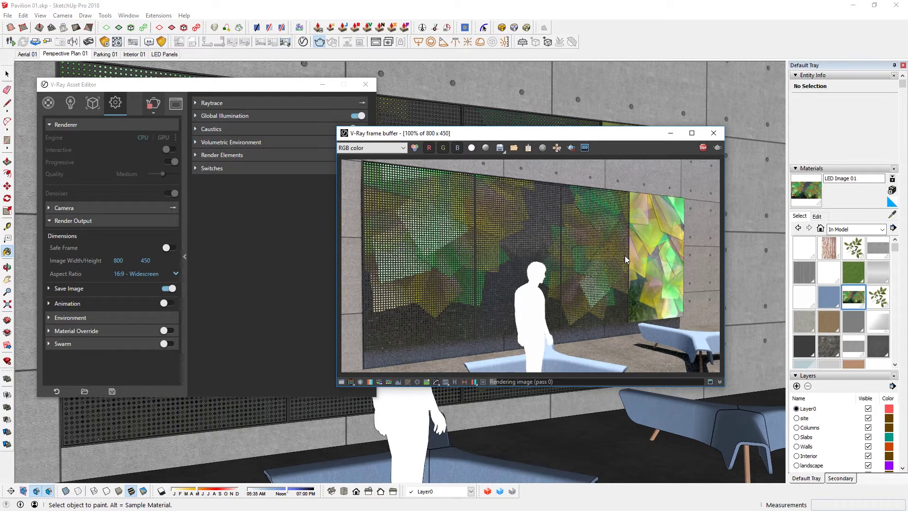
pyautogui.click(703, 148)
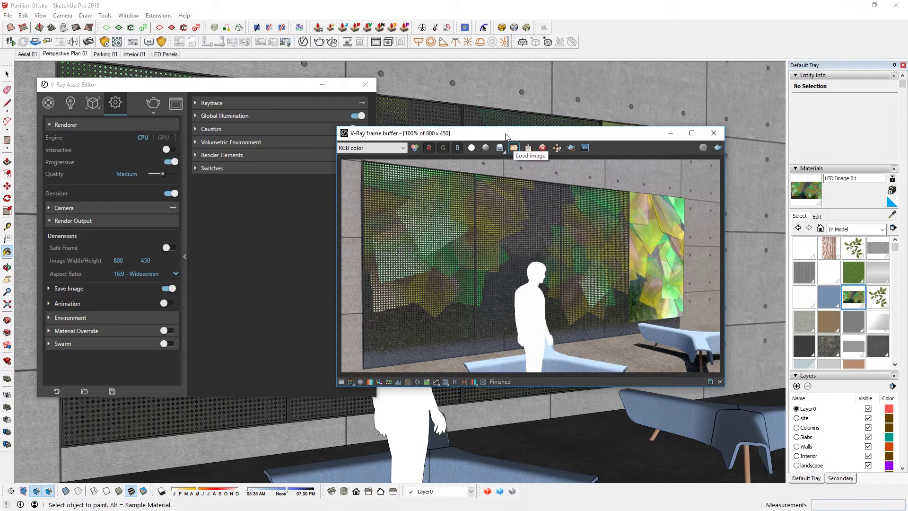
# Step: Switch to the LED Panels scene and start a V-Ray render of it with the frame buffer shown
pyautogui.click(163, 56)
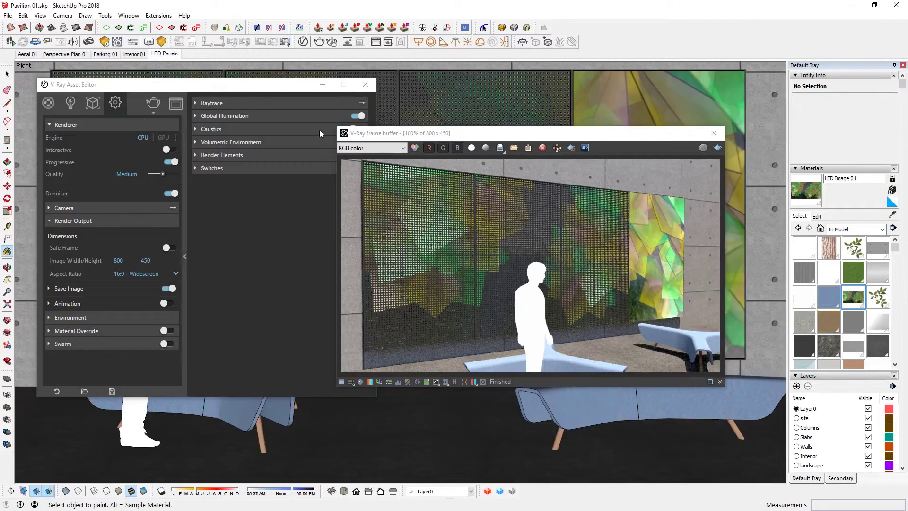
pyautogui.click(671, 133)
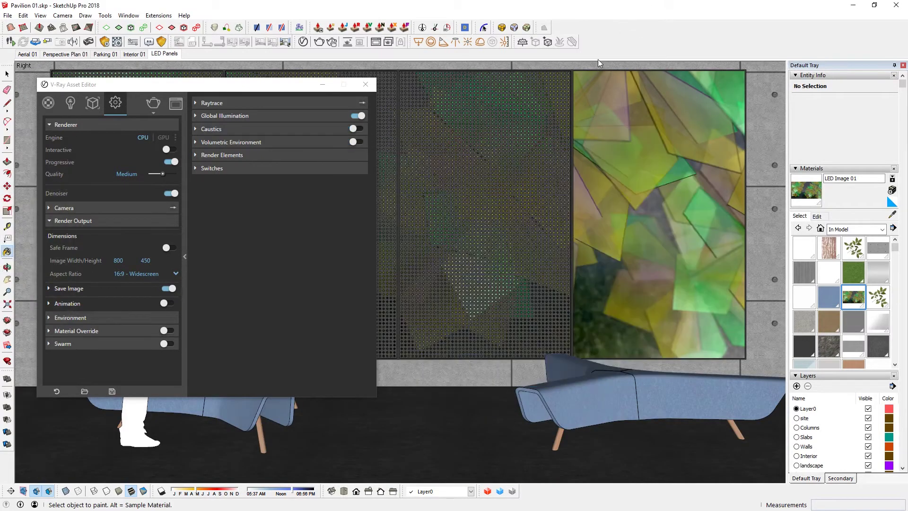
pyautogui.press('space')
pyautogui.click(562, 198)
pyautogui.click(162, 54)
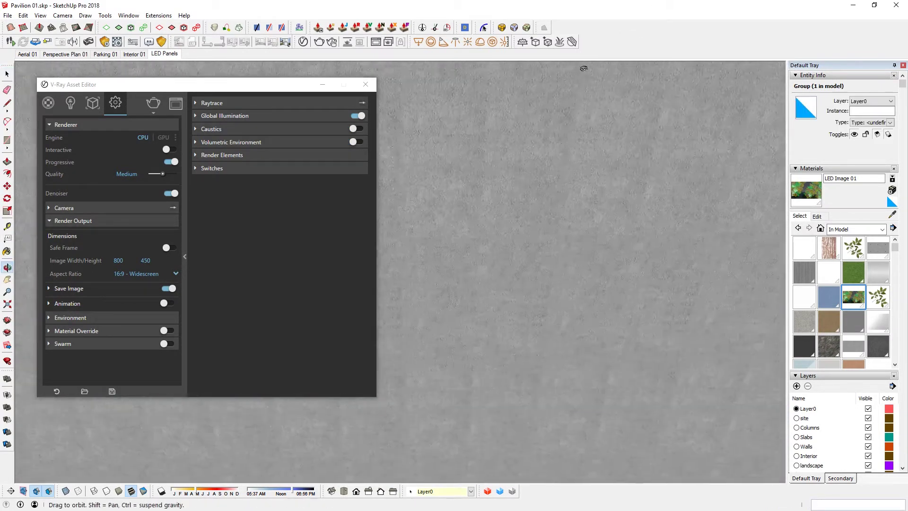
pyautogui.press('space')
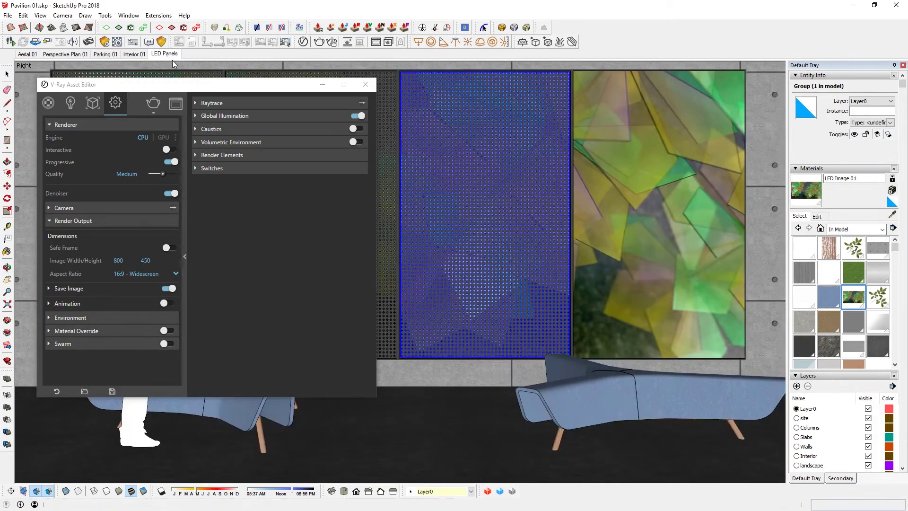
pyautogui.click(176, 104)
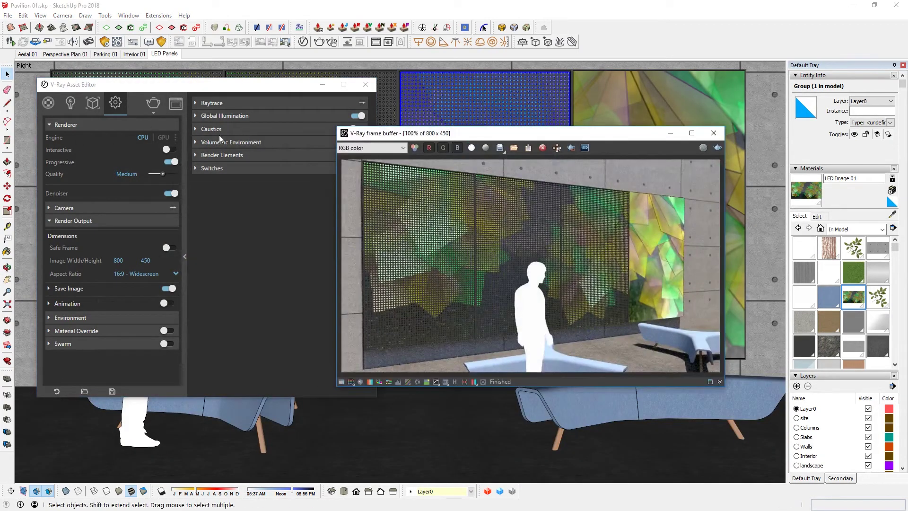
pyautogui.click(153, 102)
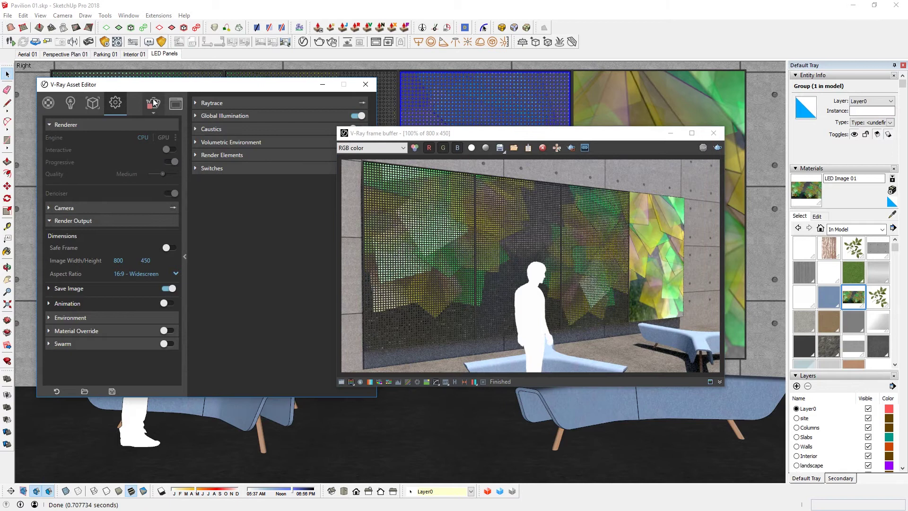